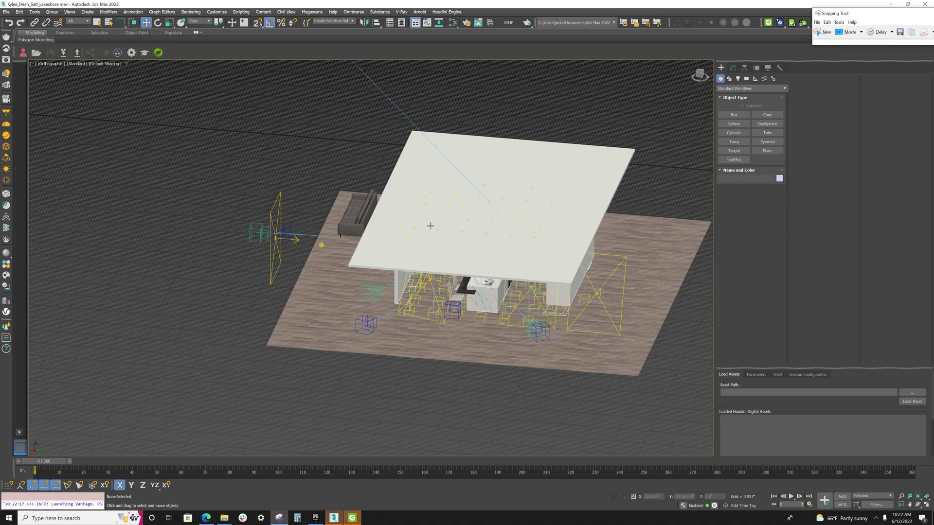
Step: Look through cameras 2_001, 5_001 and 7_001 in the viewport to compare the kitchen views
left_click(58, 65)
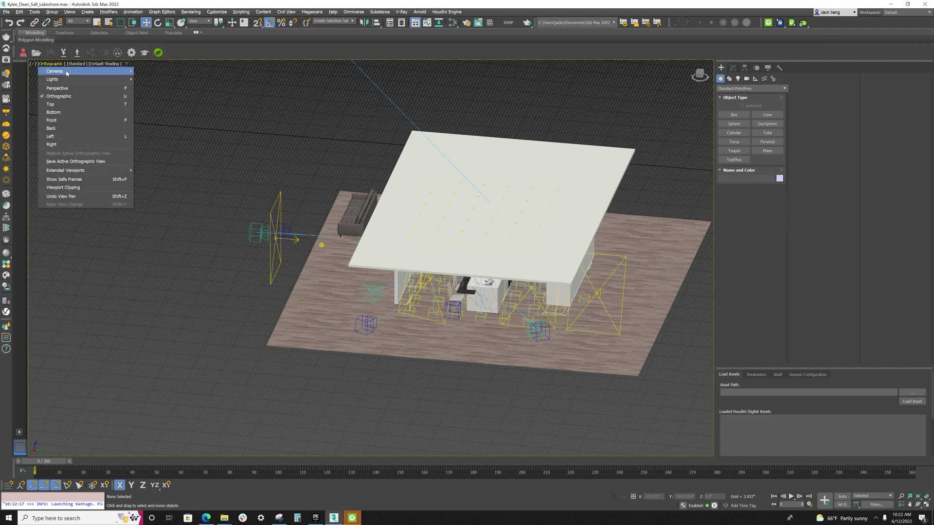
mouse_move(67, 73)
left_click(173, 86)
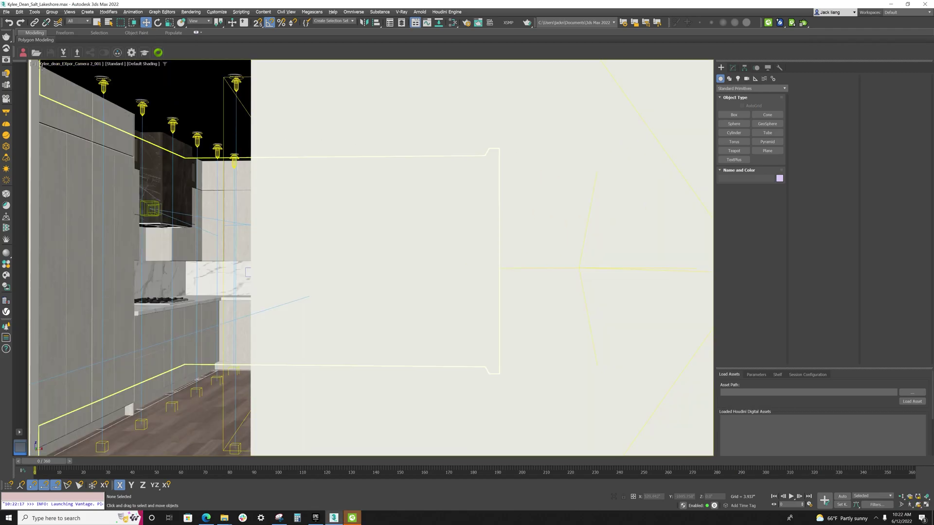
left_click(58, 63)
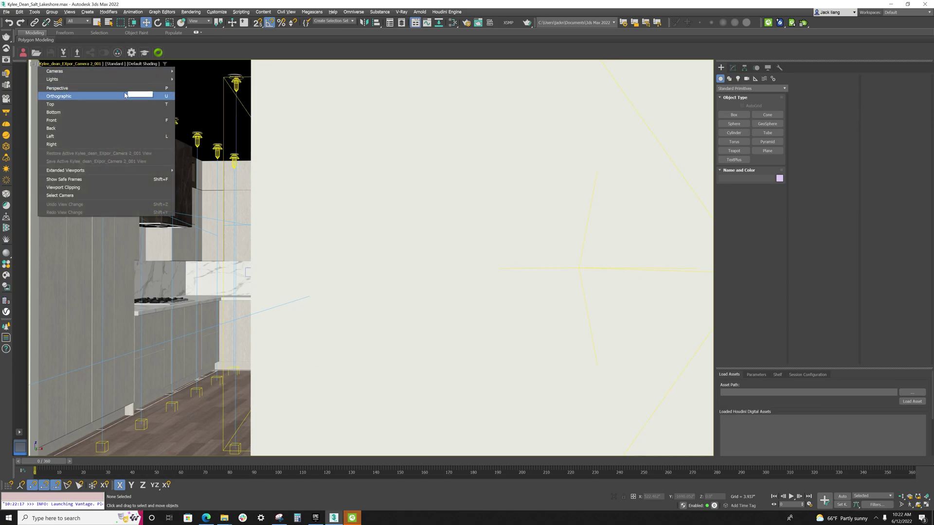
mouse_move(156, 71)
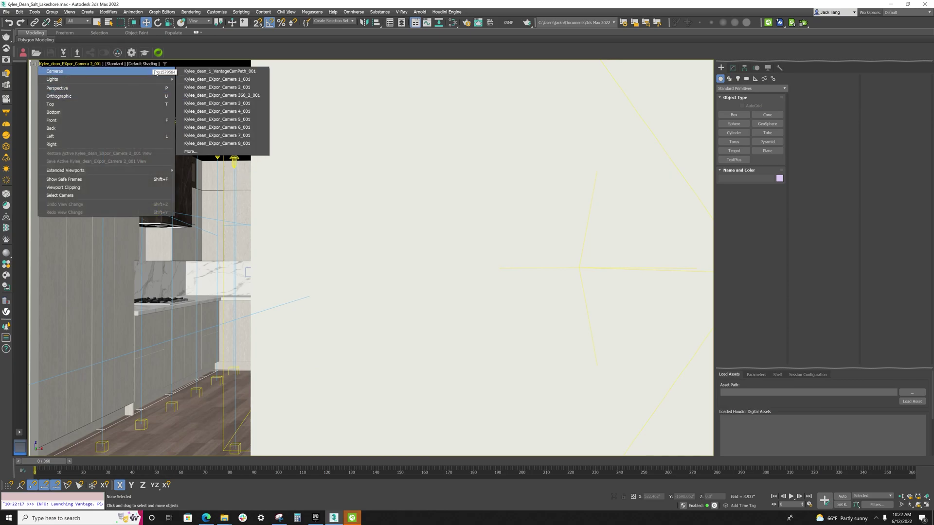
left_click(244, 120)
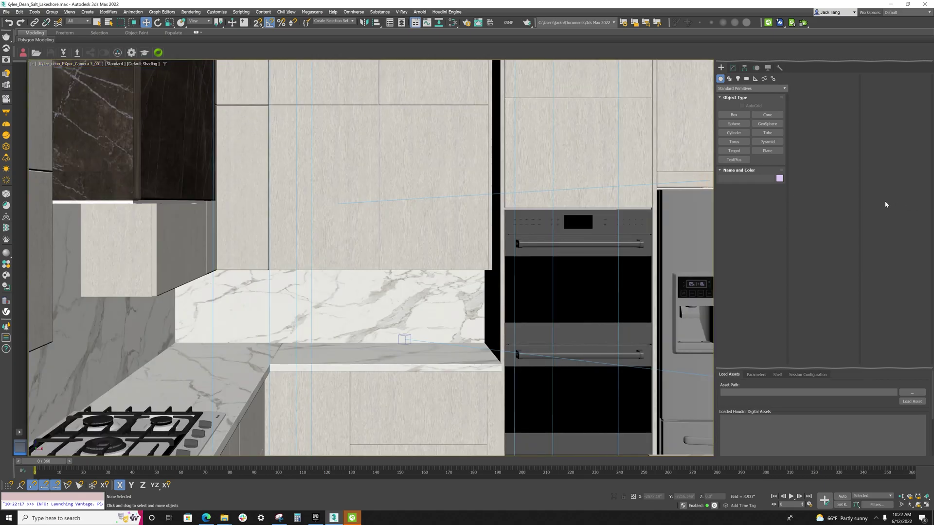
left_click(58, 65)
mouse_move(68, 71)
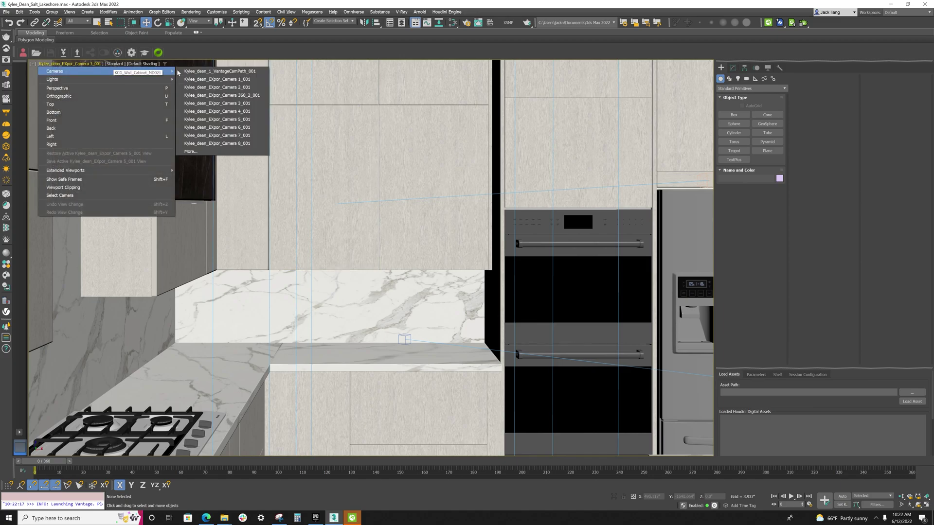
left_click(245, 137)
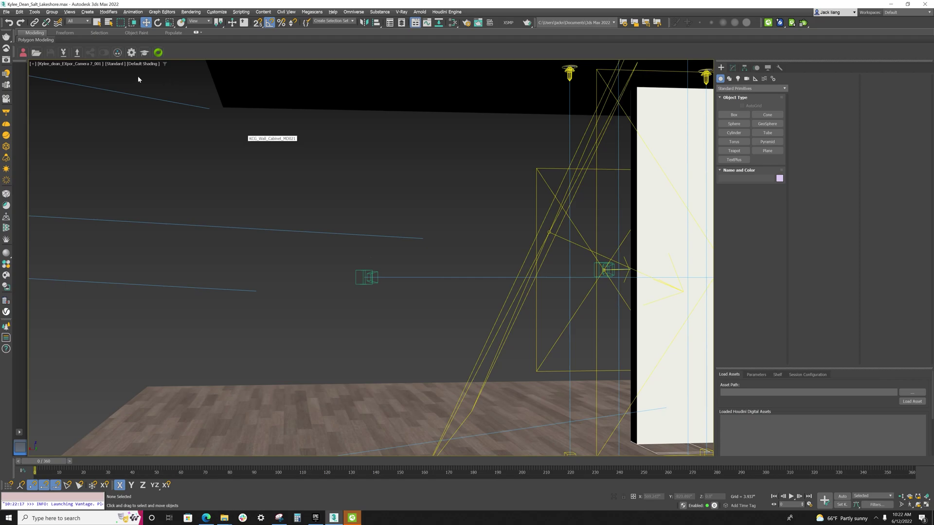
left_click(78, 64)
mouse_move(89, 71)
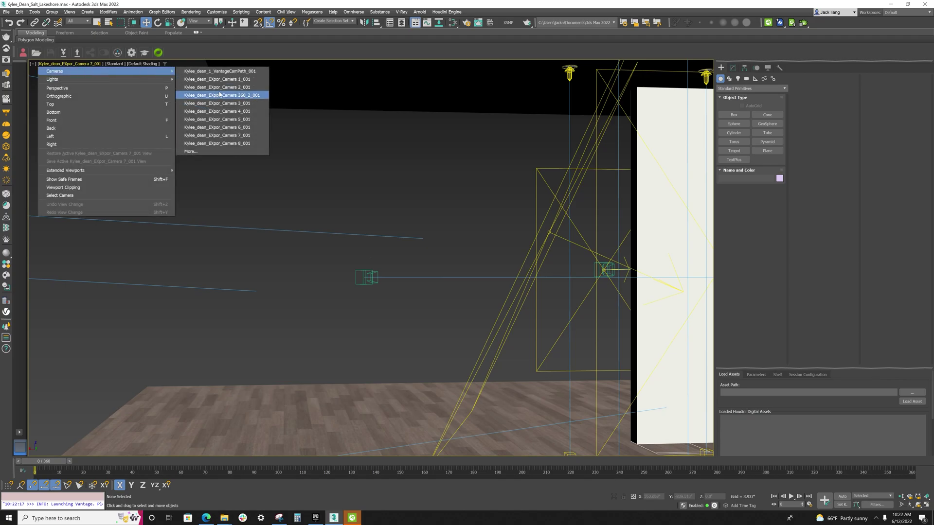
left_click(217, 87)
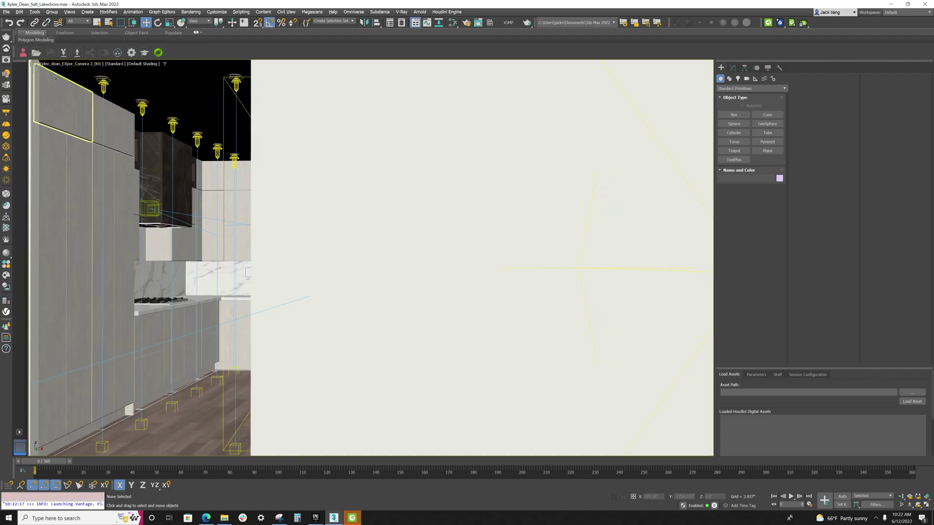
Step: Open the full camera list and set the viewport to look through Camera 1_001
left_click(73, 64)
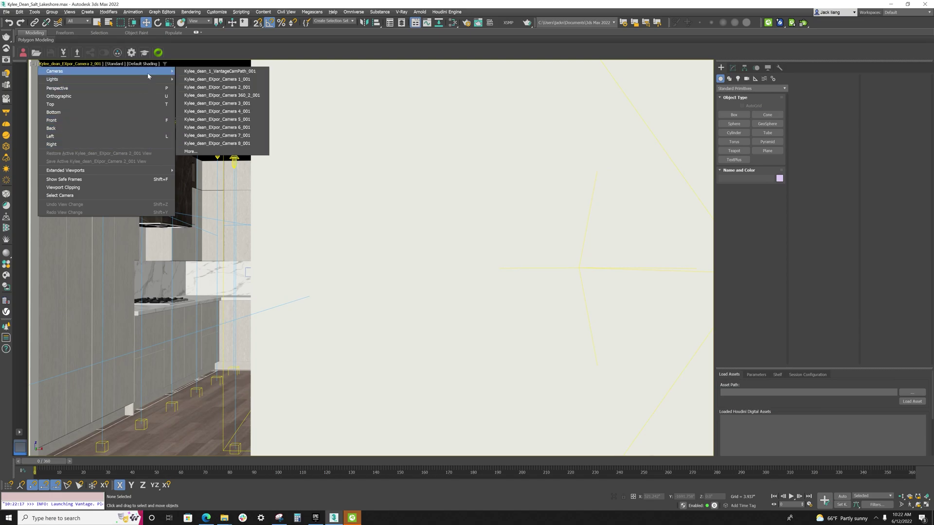
left_click(191, 151)
scroll(469, 271, "down", 1)
scroll(489, 233, "up", 1)
double_click(480, 215)
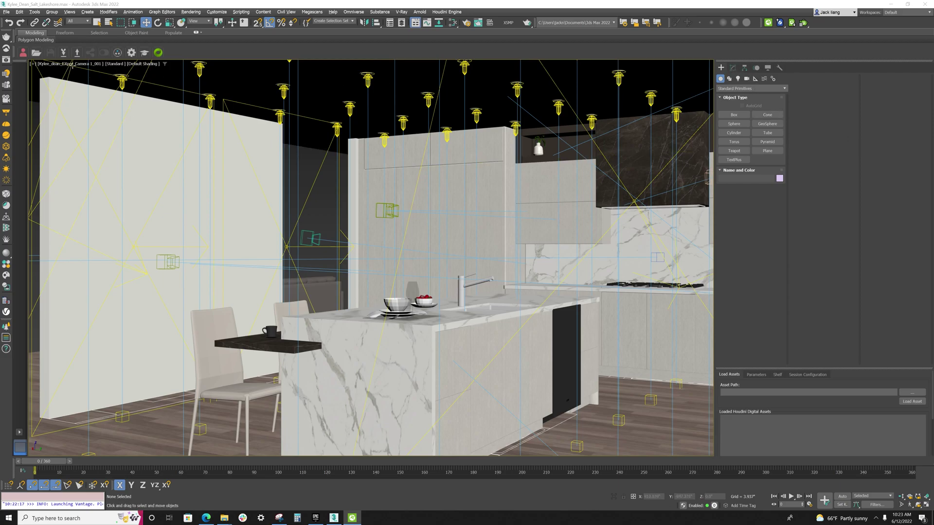
Step: Select the camera of the current view and show its editable parameters
left_click(72, 65)
mouse_move(171, 71)
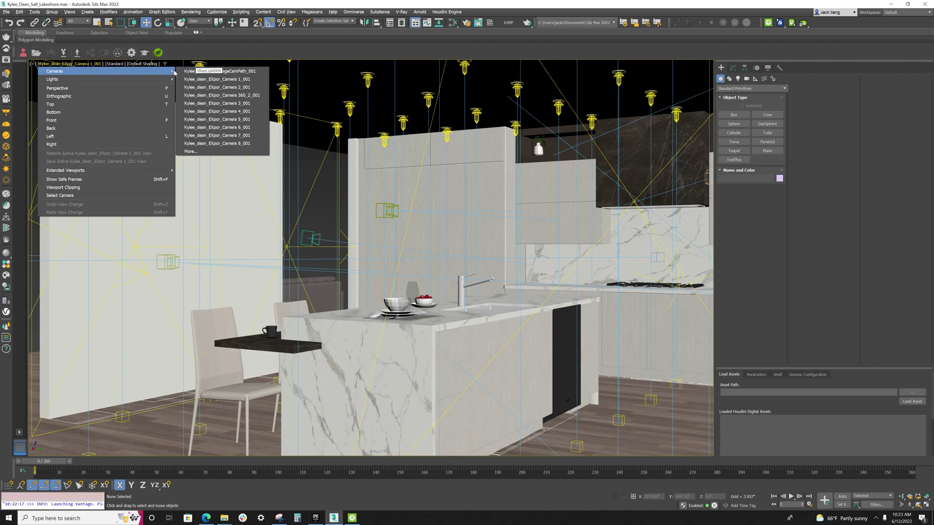
left_click(106, 194)
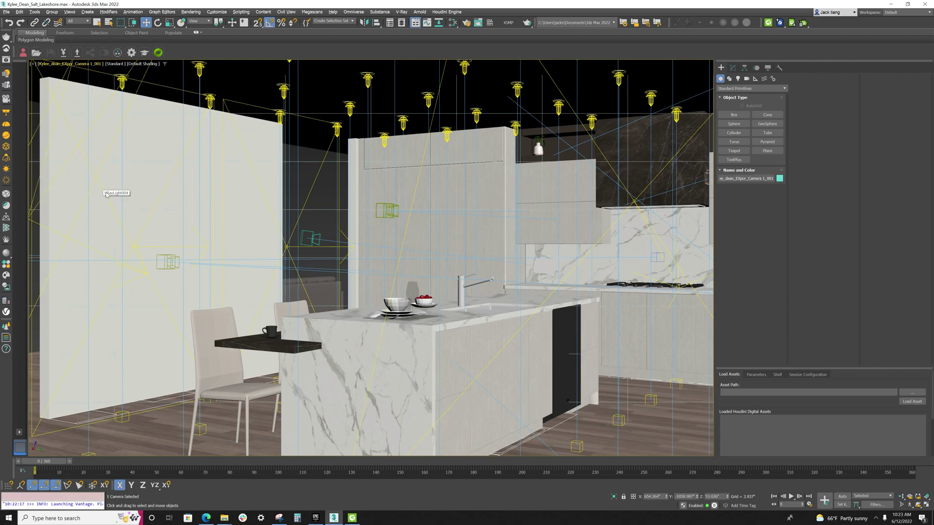
left_click(733, 67)
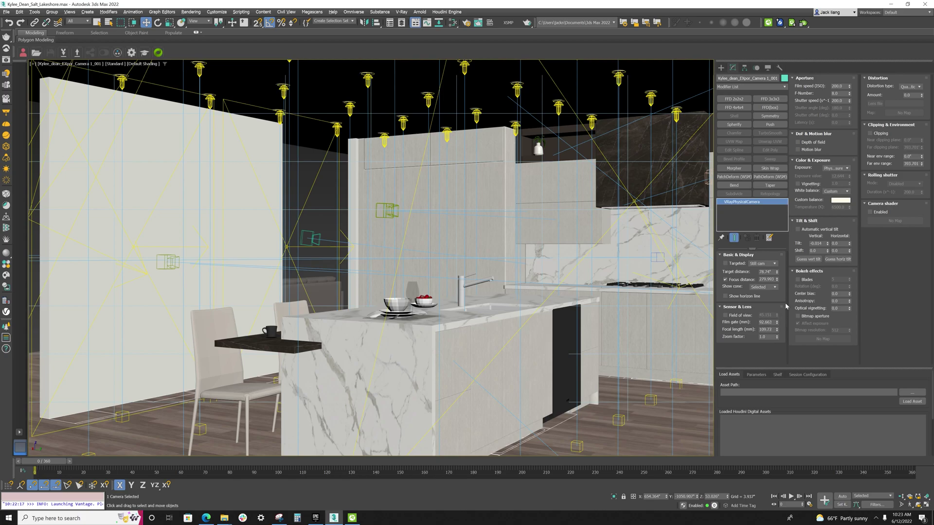
Step: Try shutter speeds of 150 and 100 on the selected physical camera
double_click(837, 101)
type("1")
type("0")
key("Return")
type("150")
key("Return")
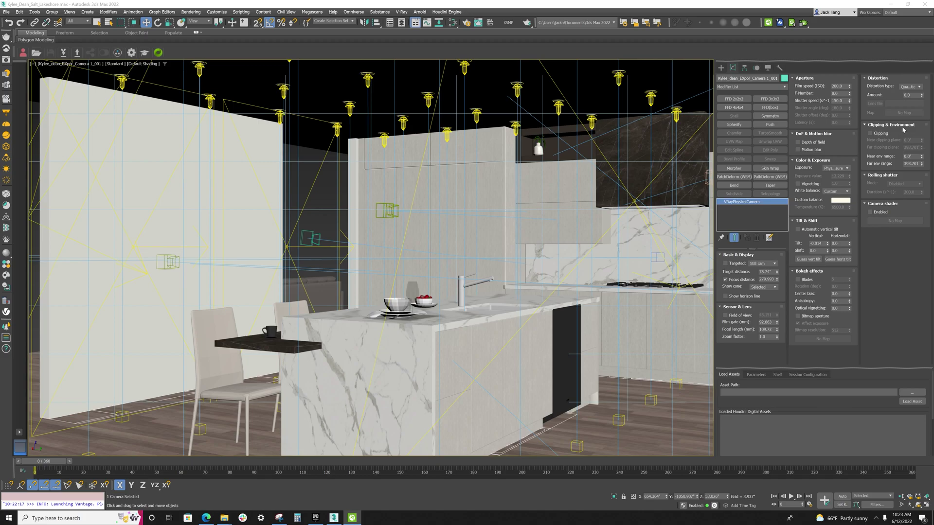
double_click(841, 101)
type("100")
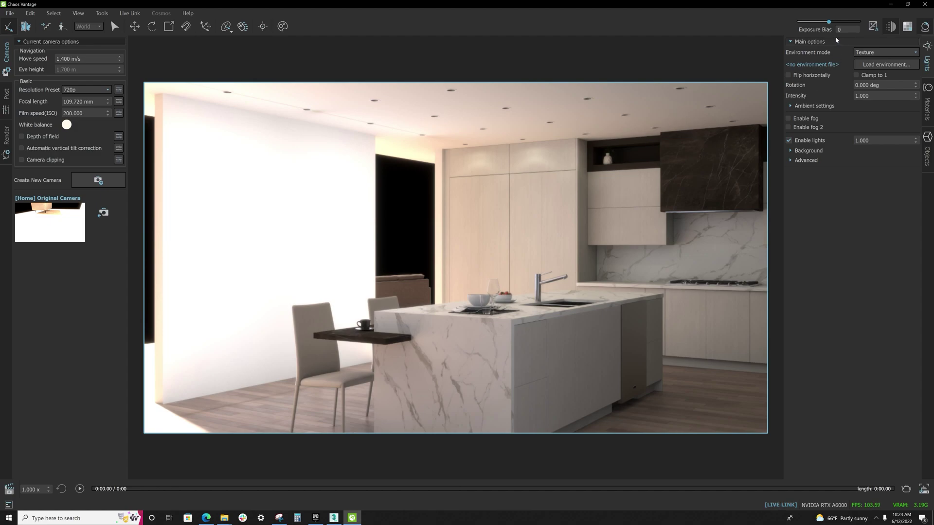
Step: In Chaos Vantage, load 14e08a68_Day_003_7k_lin_srgb.hdr as the environment texture
left_click(890, 63)
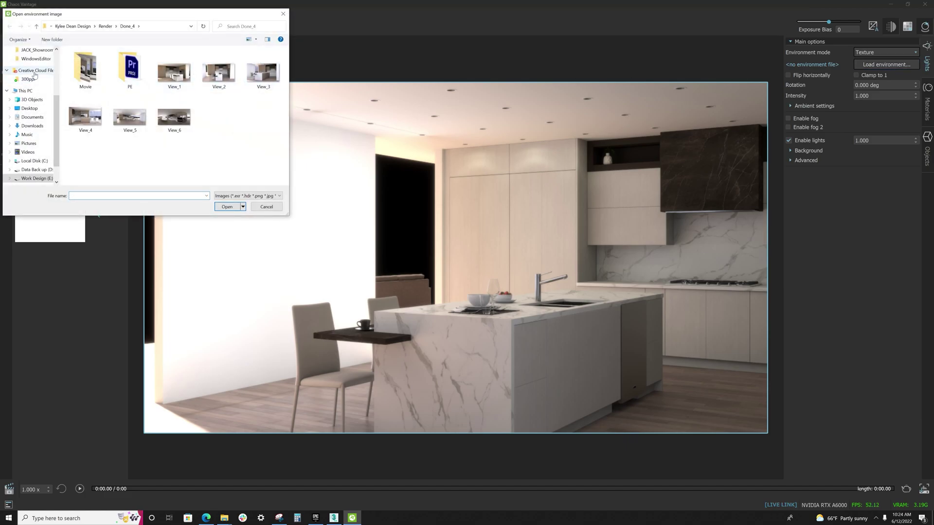
left_click_drag(103, 15, 933, 86)
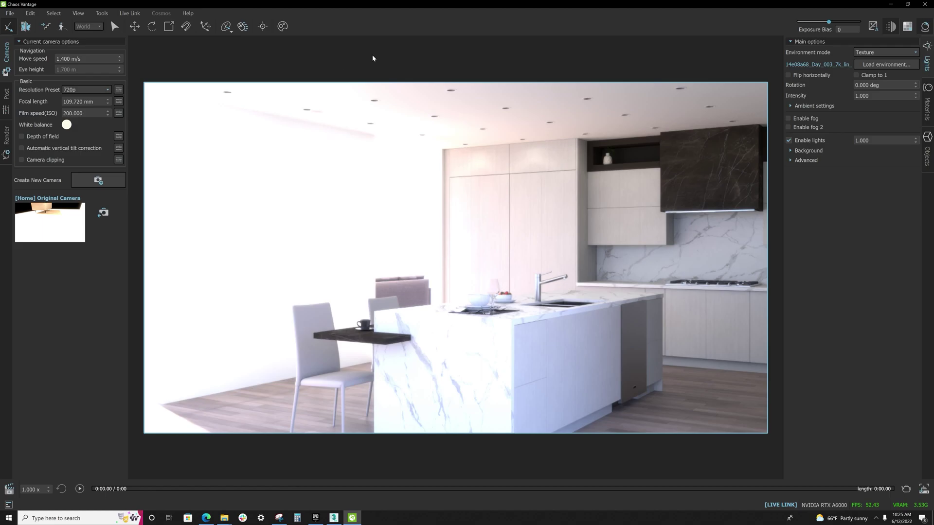
Step: Switch to 3ds Max, set the physical camera's shutter speed to 200, and return to the maximized Vantage window
left_click(908, 3)
left_click_drag(653, 79, 933, 56)
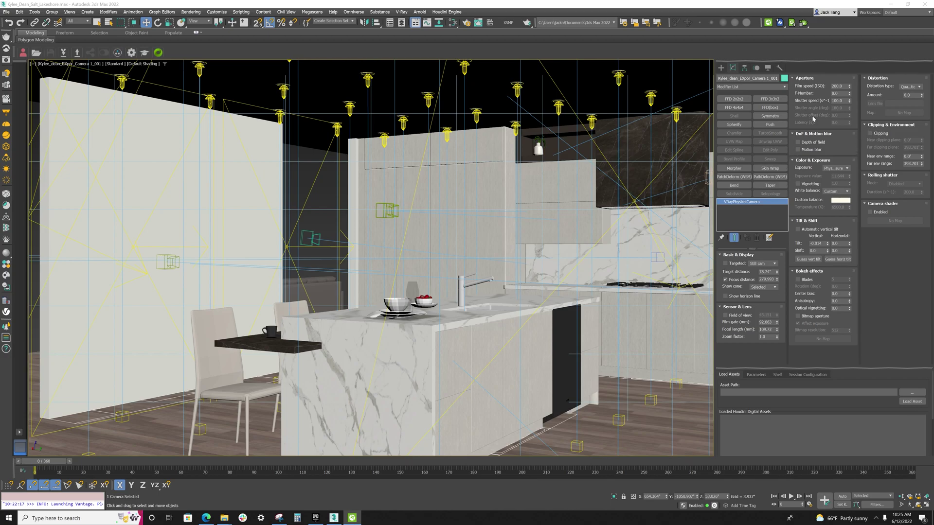
left_click(849, 102)
type("200")
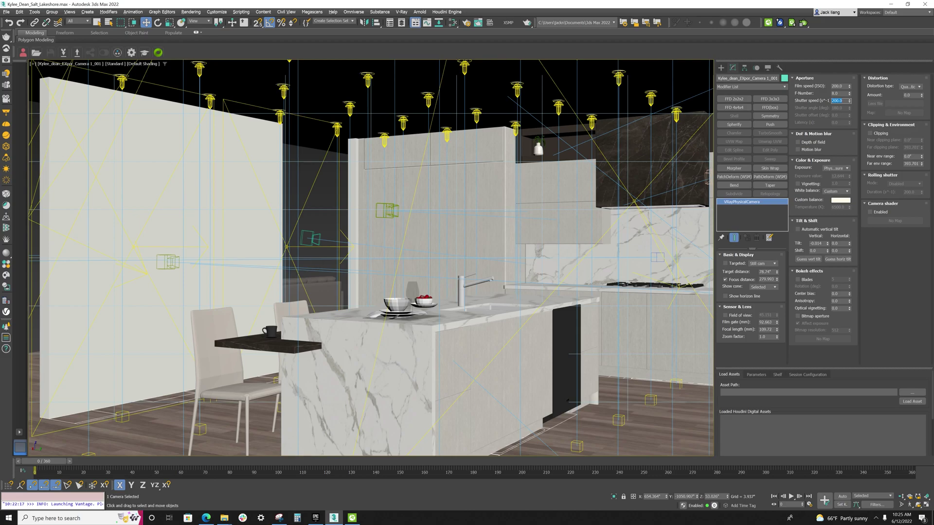
left_click_drag(932, 53, 867, 71)
double_click(867, 71)
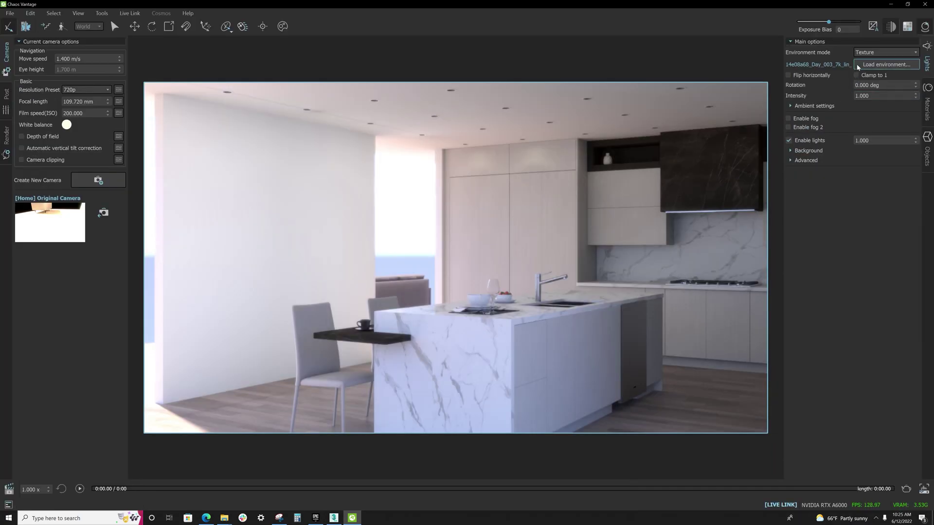
Step: Try the environment maps fa6b2102_Day_014_7k_lin_srgb.hdr, 10-Shiodome_Stairs_Env.hdr and chinese_garden_18k.hdr on the kitchen scene
left_click(895, 65)
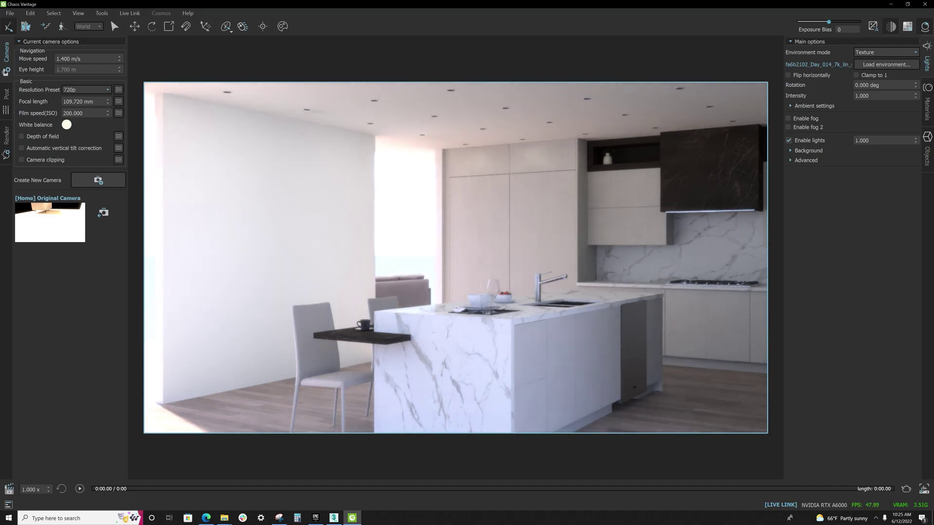
left_click(850, 67)
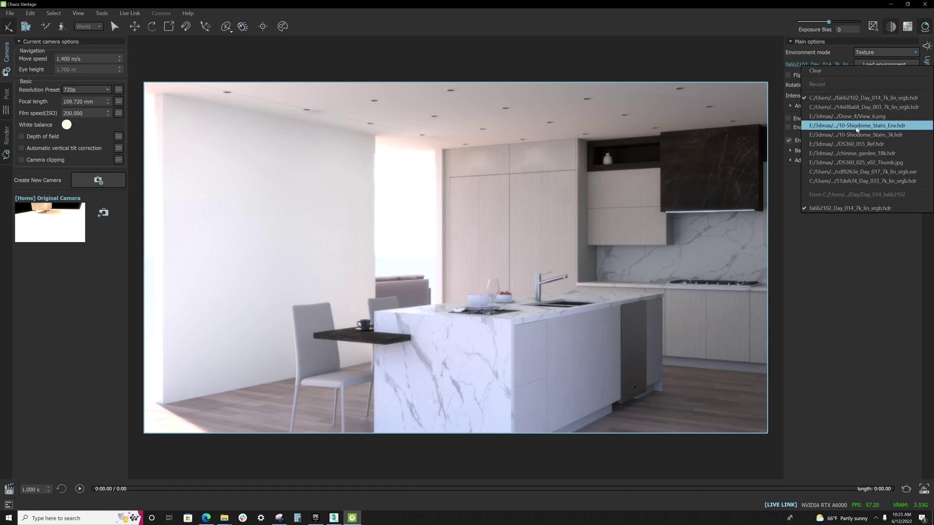
left_click(860, 127)
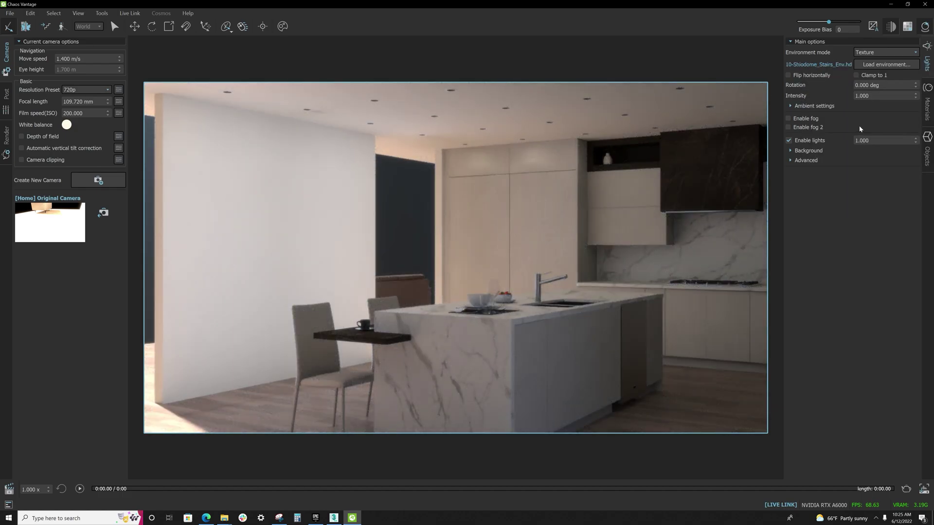
left_click(838, 68)
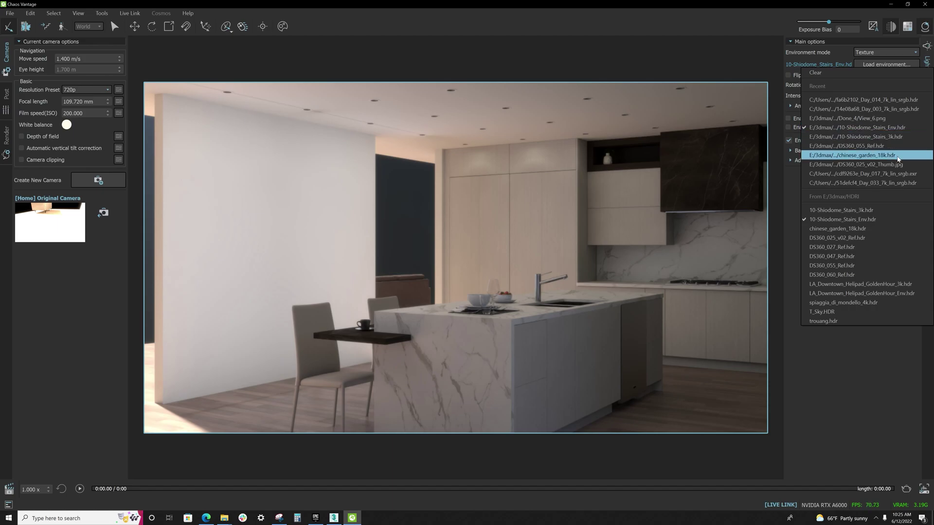
left_click(897, 156)
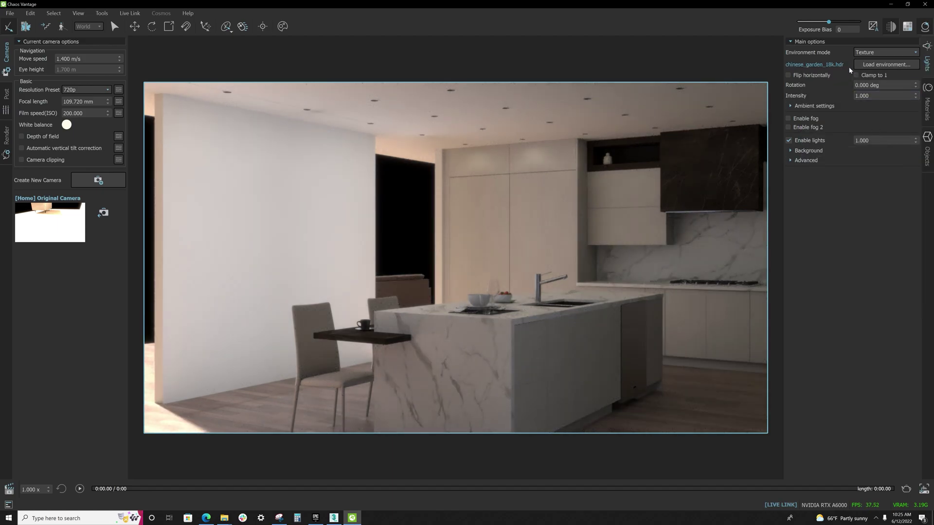
Step: Set the environment texture to 14e08a68_Day_003_7k_lin_srgb.hdr and create a new camera from the current view
left_click(822, 66)
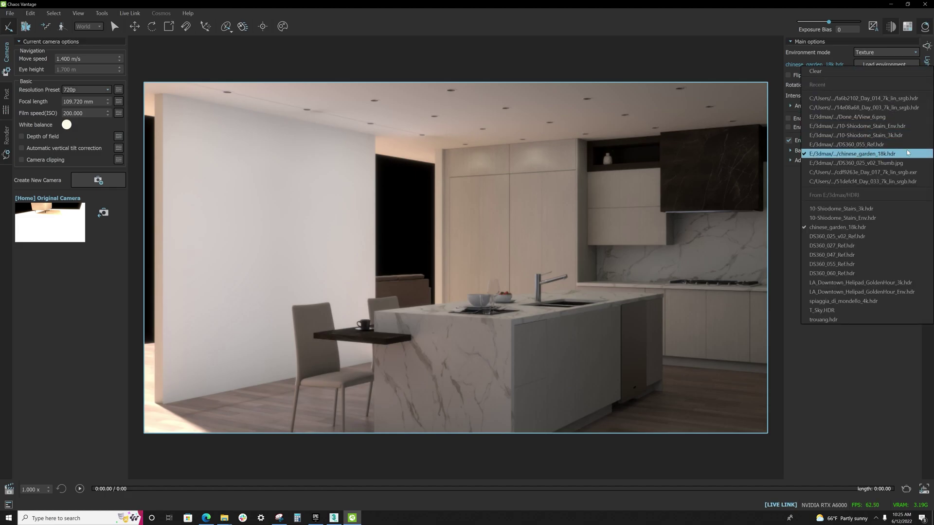
left_click(912, 108)
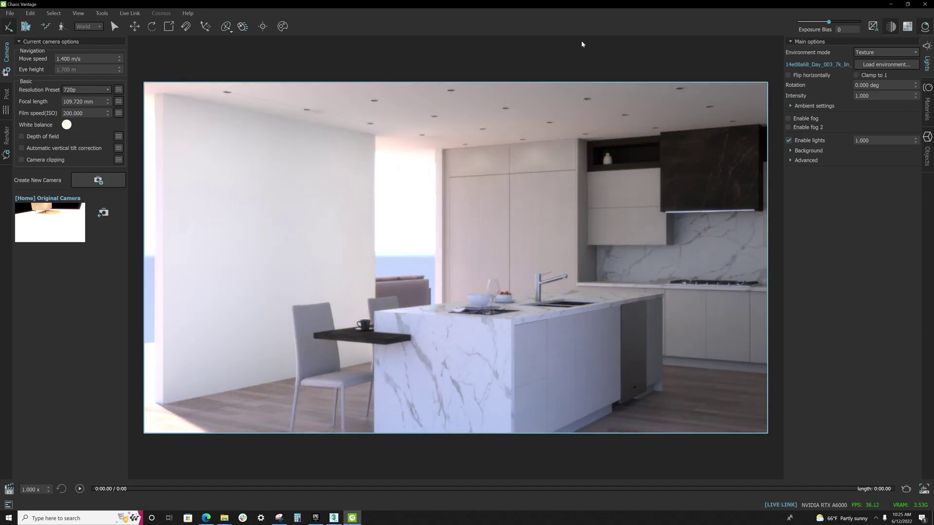
left_click(109, 182)
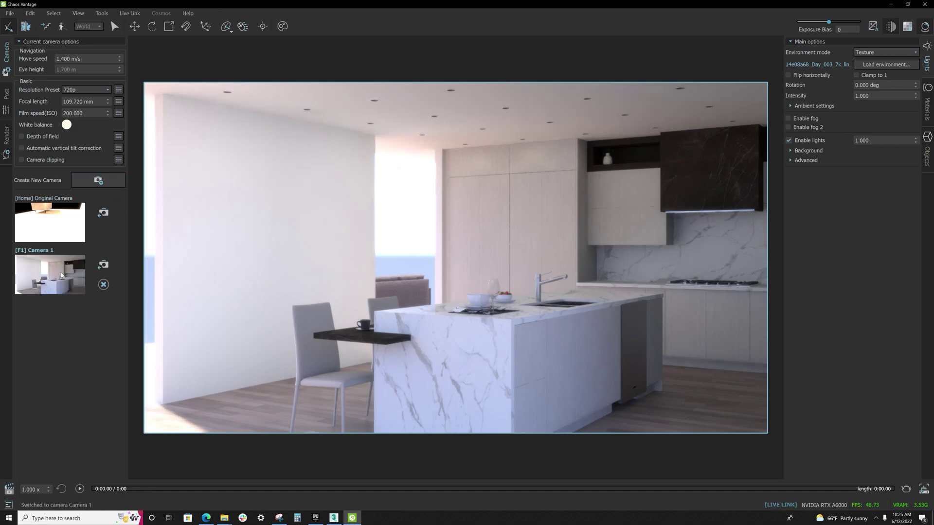
Step: Try film speeds of ISO 100 and 150 on the new camera
double_click(77, 113)
type("100")
key("Return")
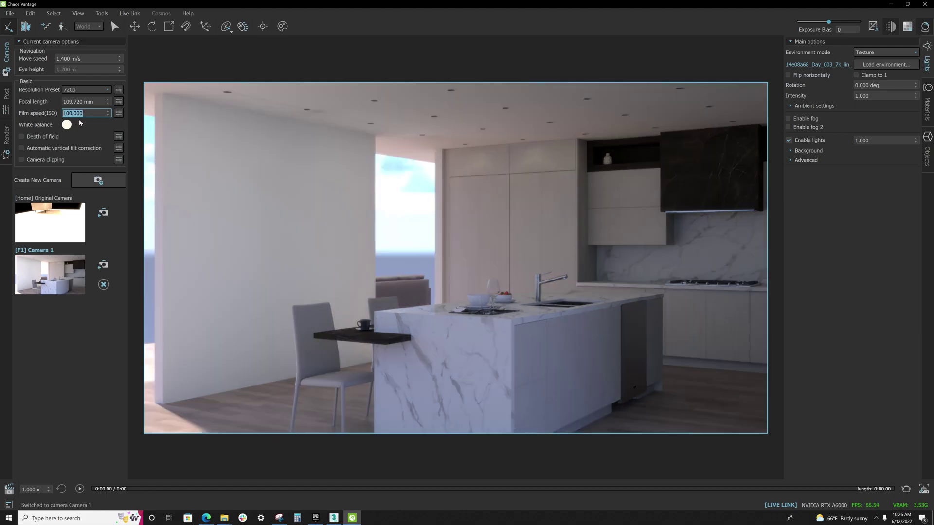
key("ctrl+a")
type("150")
key("Return")
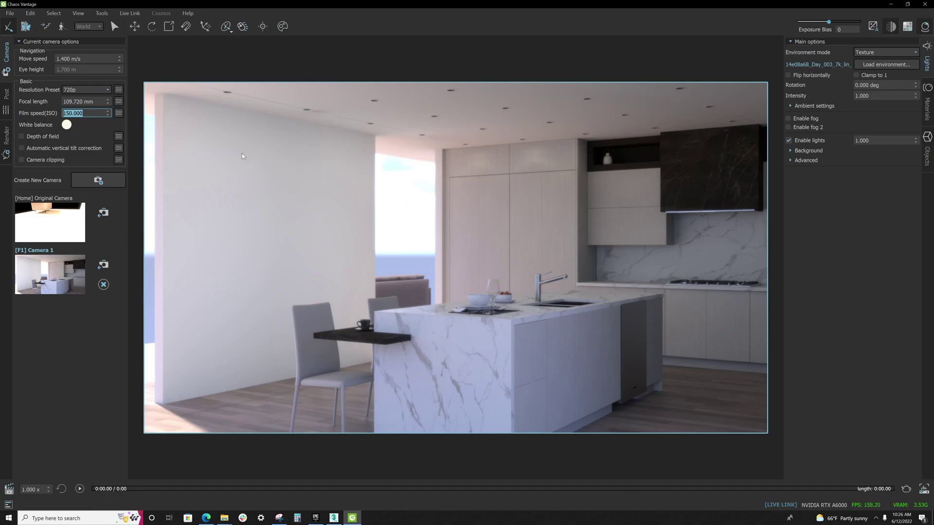
Step: Set the film speed to ISO 200 and activate the new camera's view
left_click_drag(75, 112, 47, 116)
key("ctrl+a")
type("200")
key("Return")
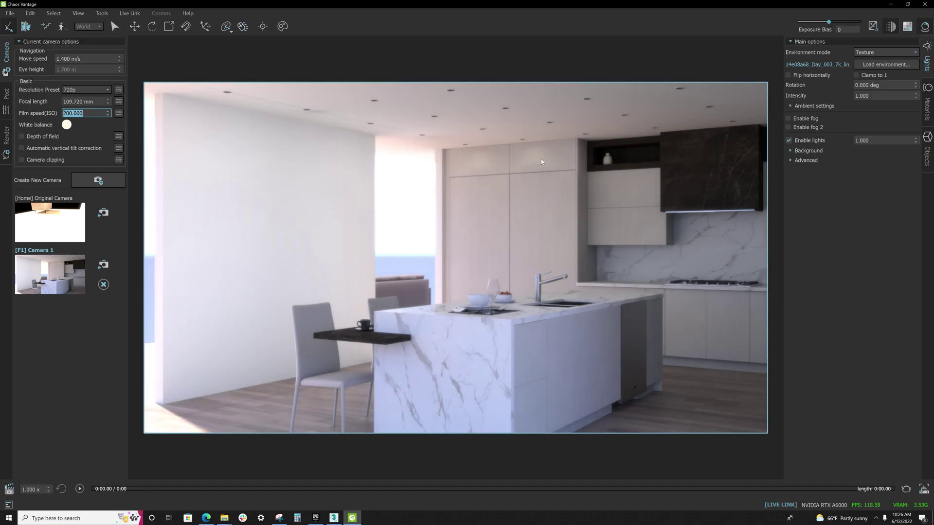
left_click(60, 272)
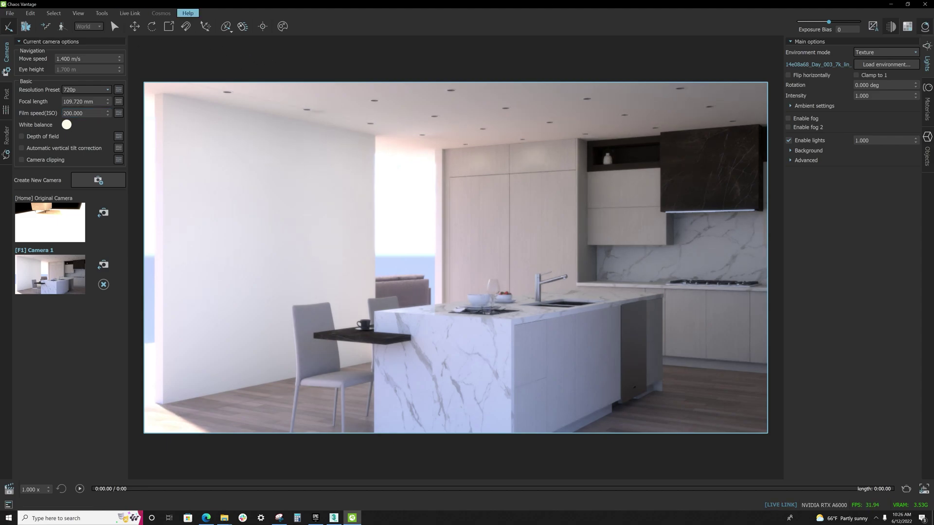
Step: Set up a still-image render with the 2160p (4K) preset and output file 1.png in the Slat Lakershore folder
left_click(102, 13)
left_click(117, 38)
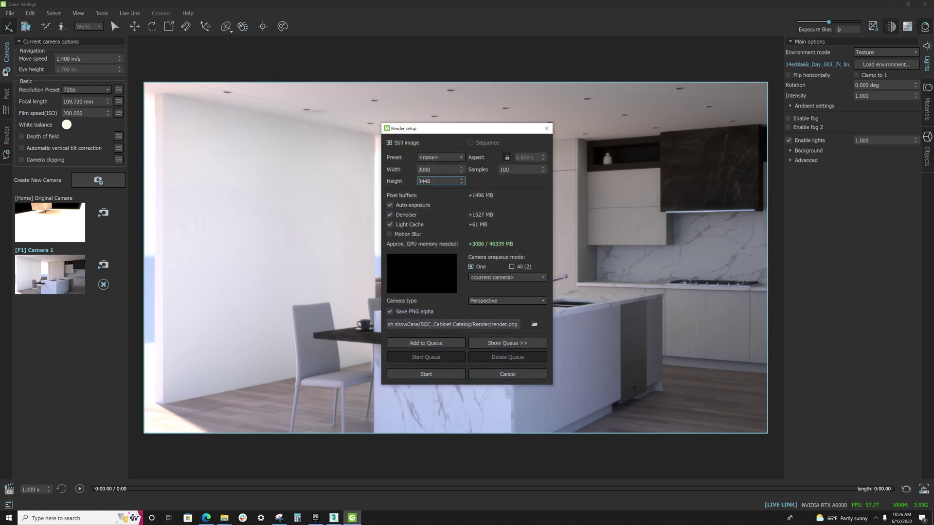
left_click(440, 158)
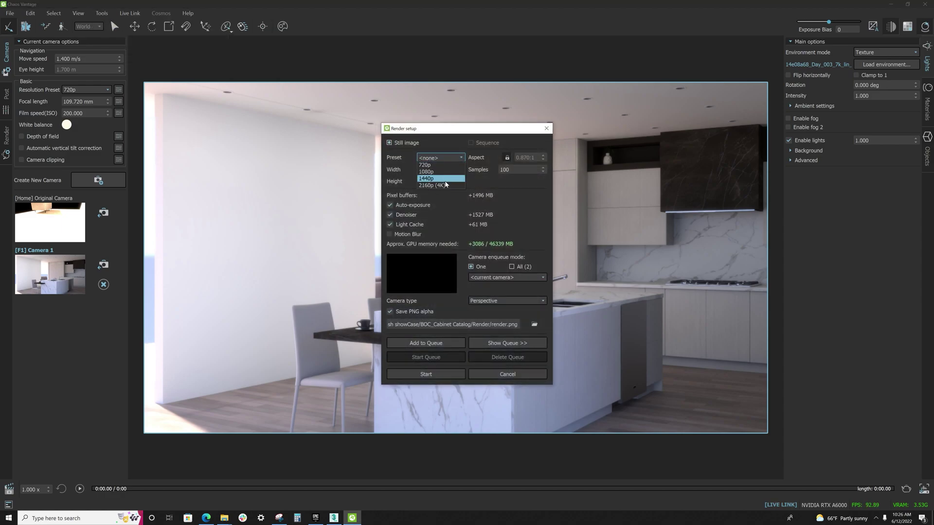
left_click(447, 185)
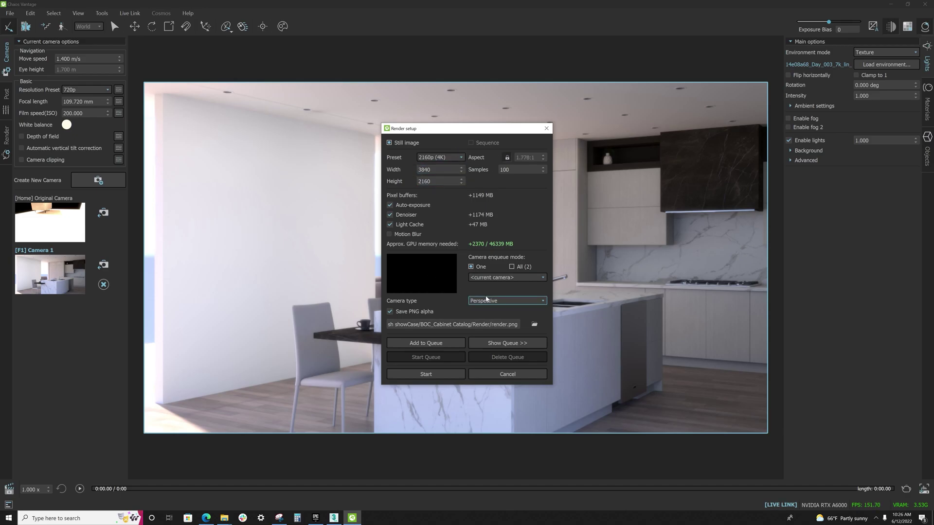
left_click(534, 325)
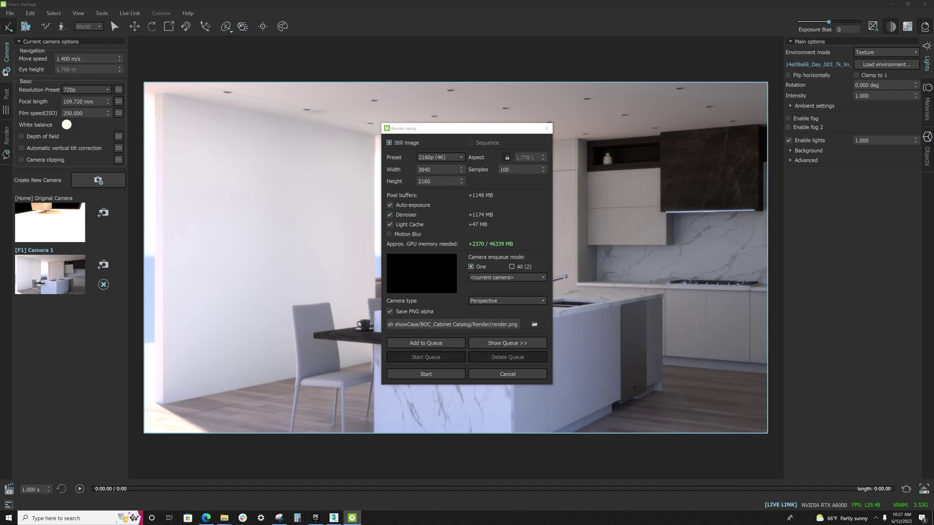
key("Return")
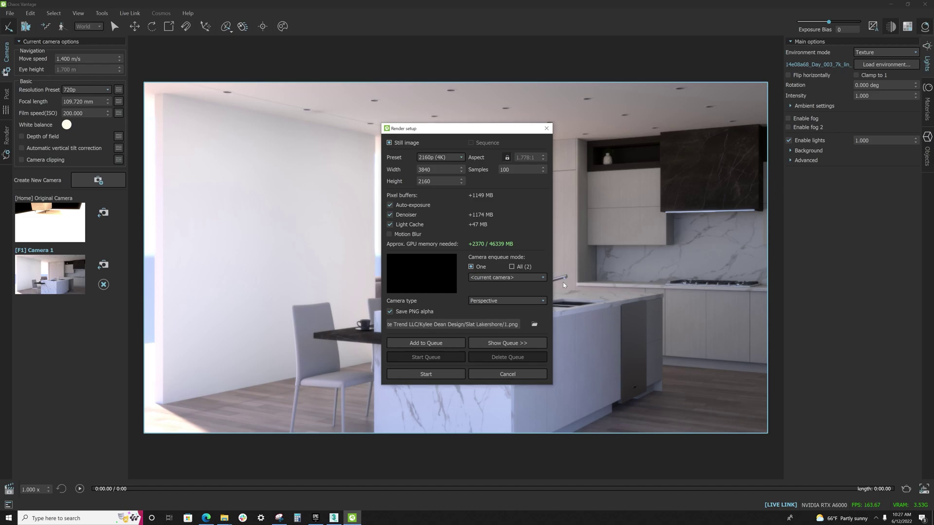
Step: Turn off saving PNG alpha and start the still-image render
left_click(444, 374)
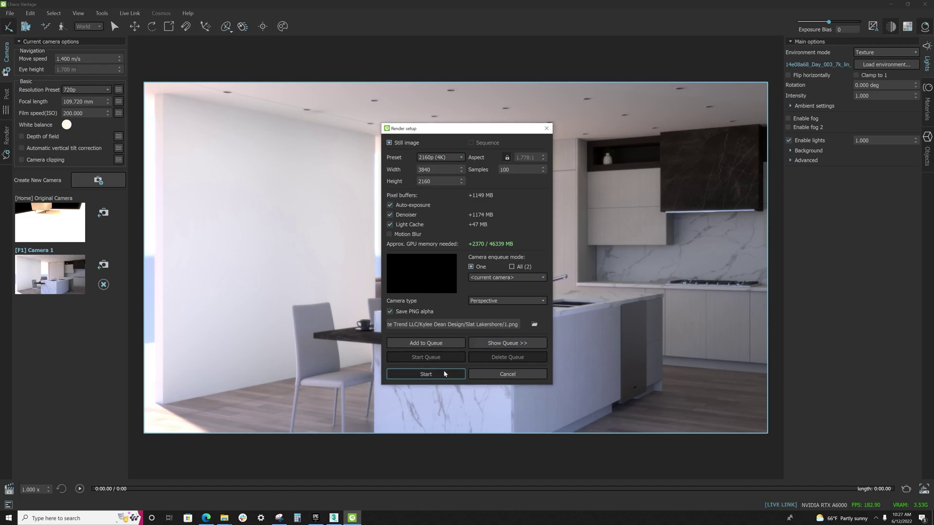
left_click(415, 312)
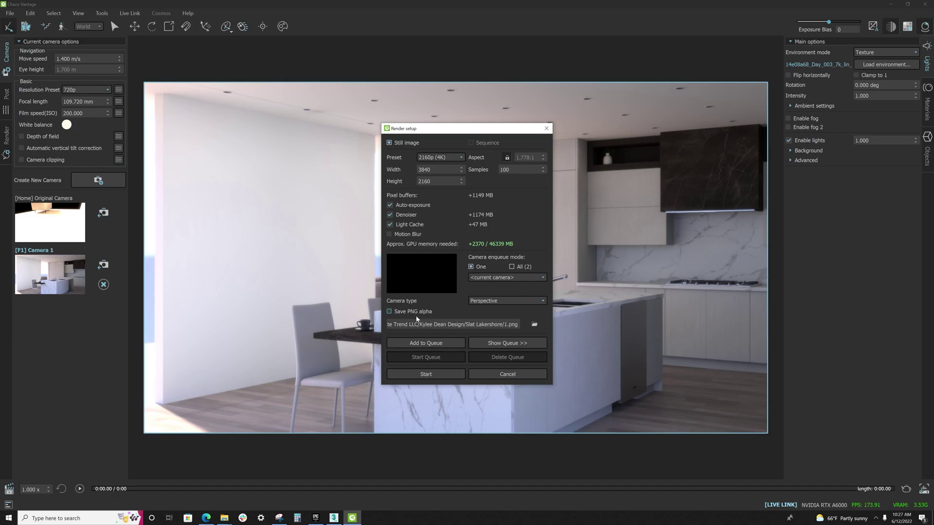
left_click(444, 372)
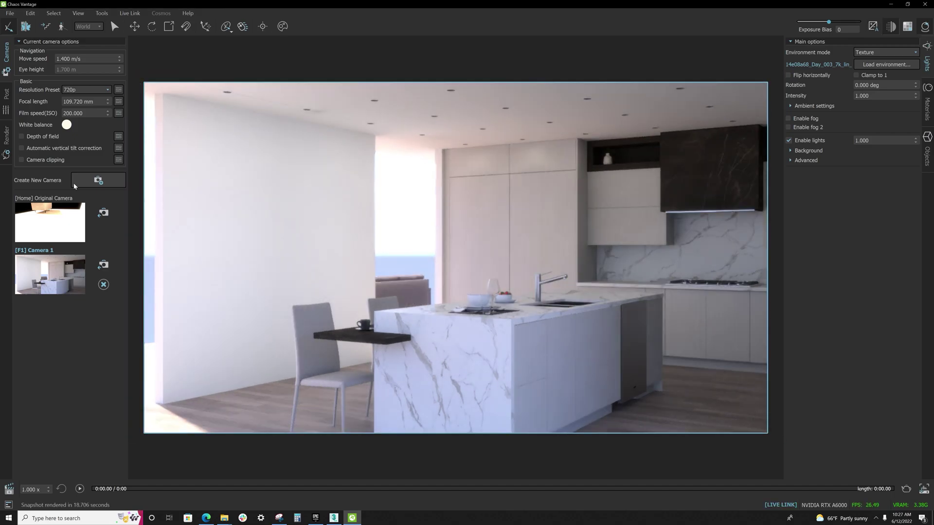
Step: Frame the kitchen head-on from the end of the island, with the refrigerator in view, and create a new camera there
left_click_drag(323, 6, 319, 3)
left_click(905, 5)
key("a")
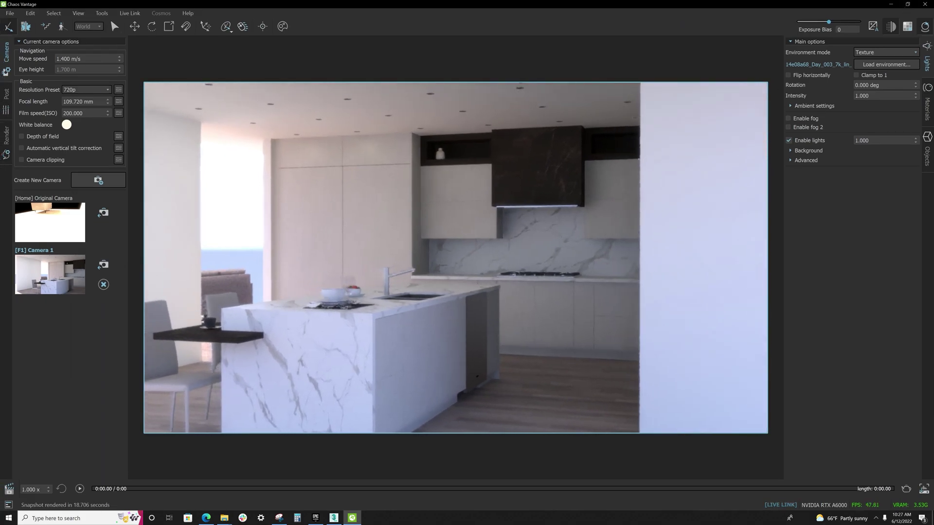
key("a")
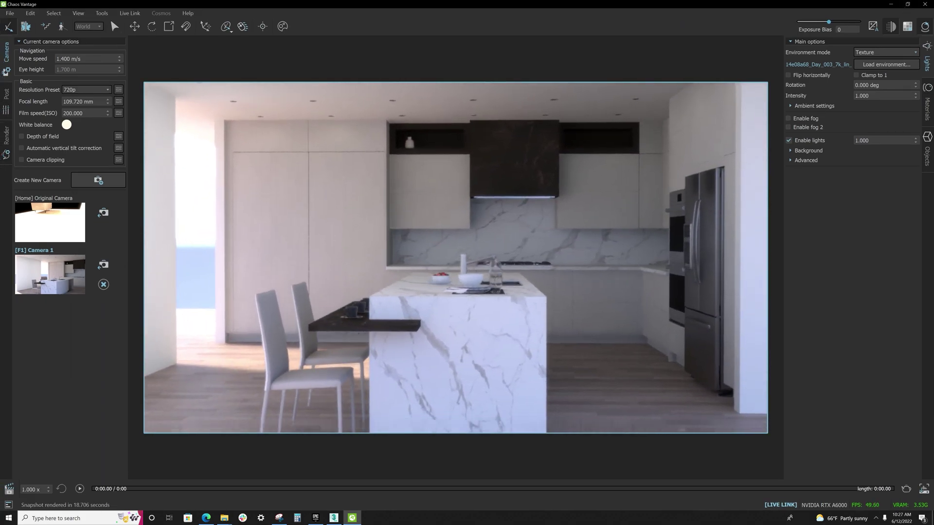
key("a")
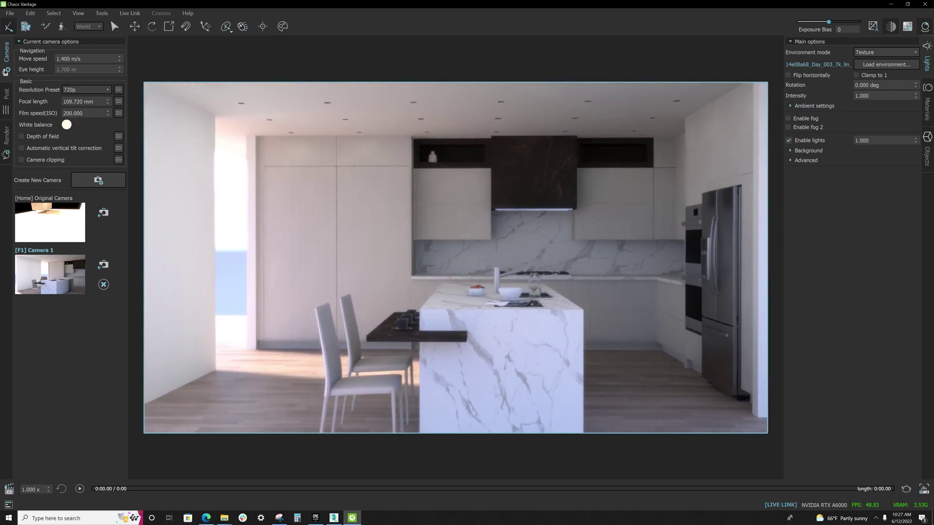
left_click(98, 180)
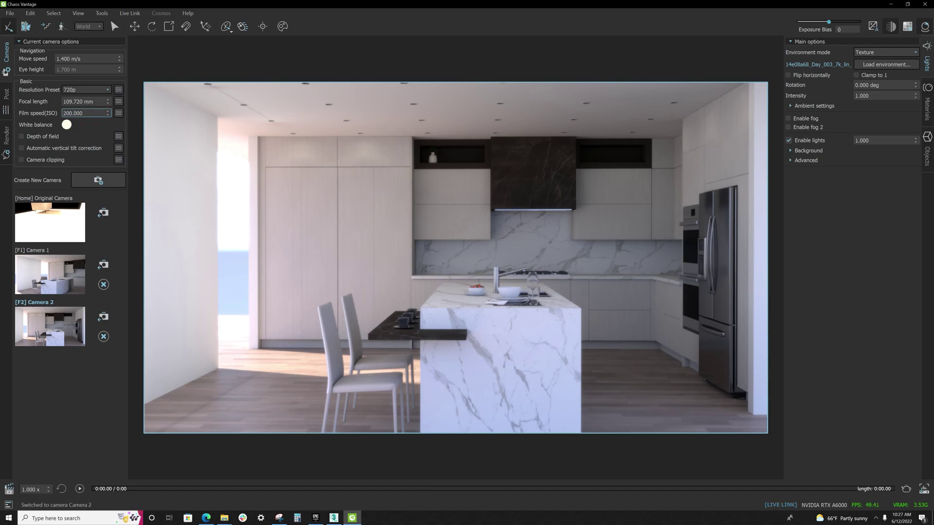
Step: Try a film speed of ISO 250 on the second camera and settle on ISO 300
type("250")
key("Return")
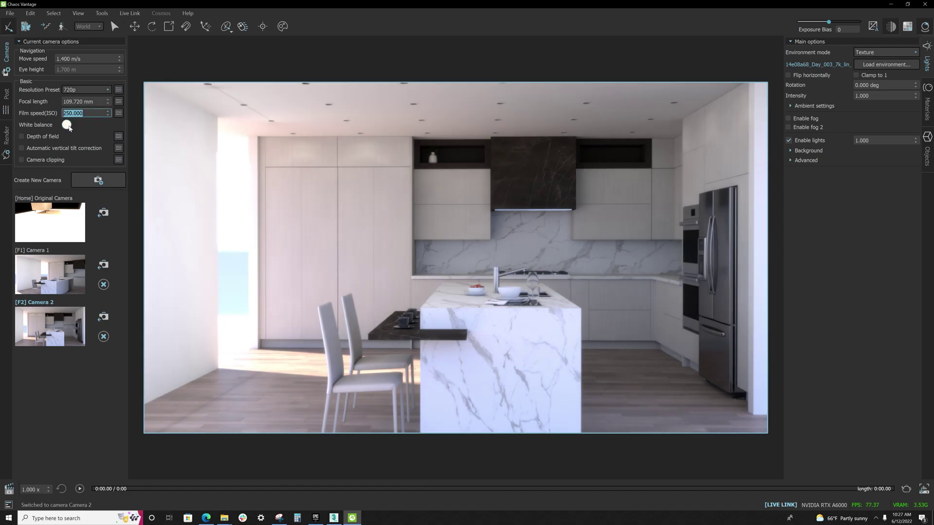
left_click(87, 113)
type("300")
key("Return")
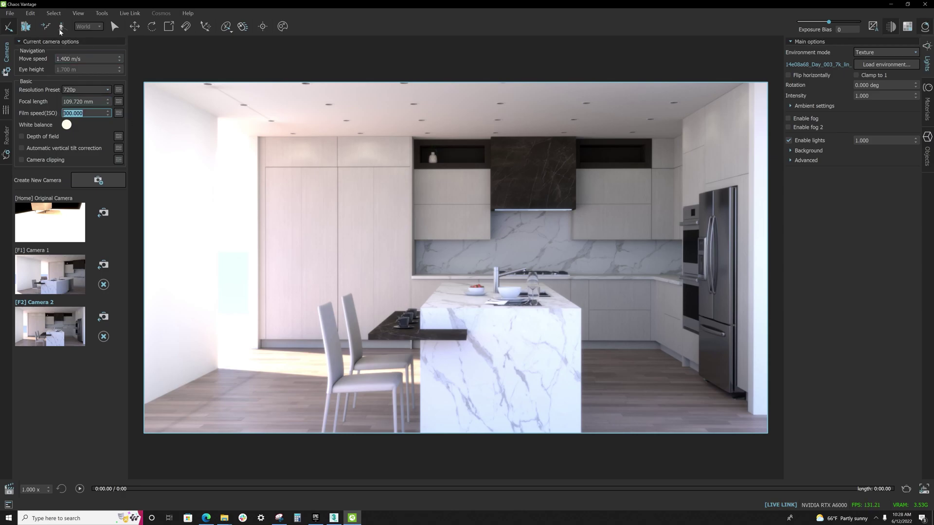
Step: Render the second camera's view as a still image at 2160p (4K)
left_click(101, 13)
left_click(111, 21)
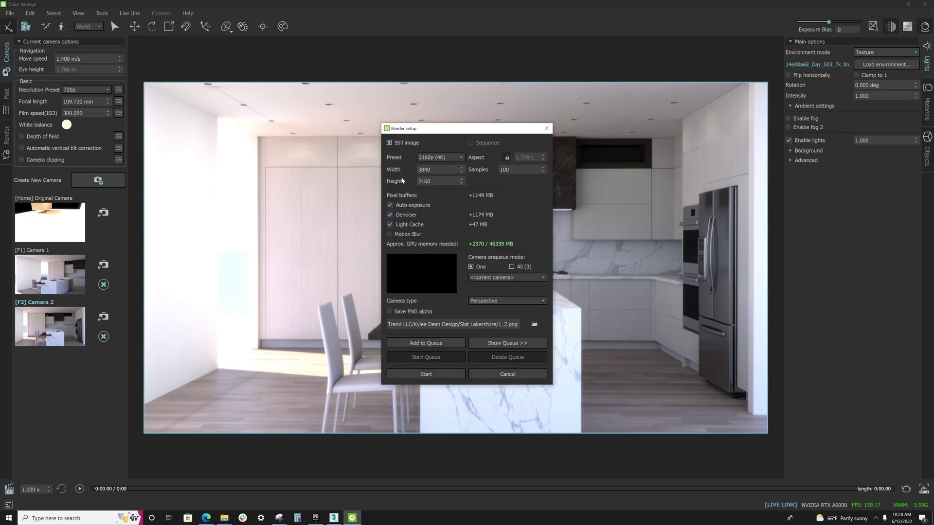
left_click(447, 374)
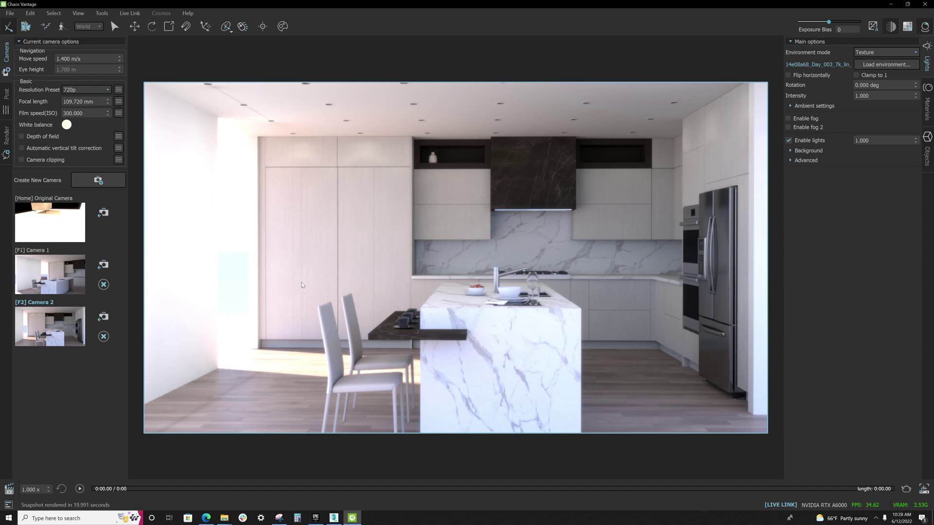
Step: Frame a closer view of the wall ovens, refrigerator and adjoining cabinets
left_click_drag(613, 237, 639, 241)
key("w")
key("a")
key("w")
key("s")
key("s")
key("e")
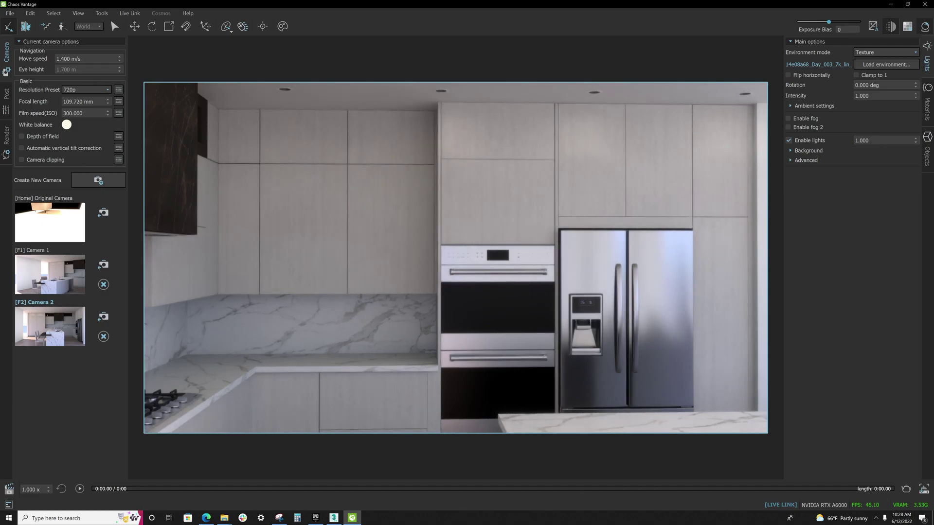
key("d")
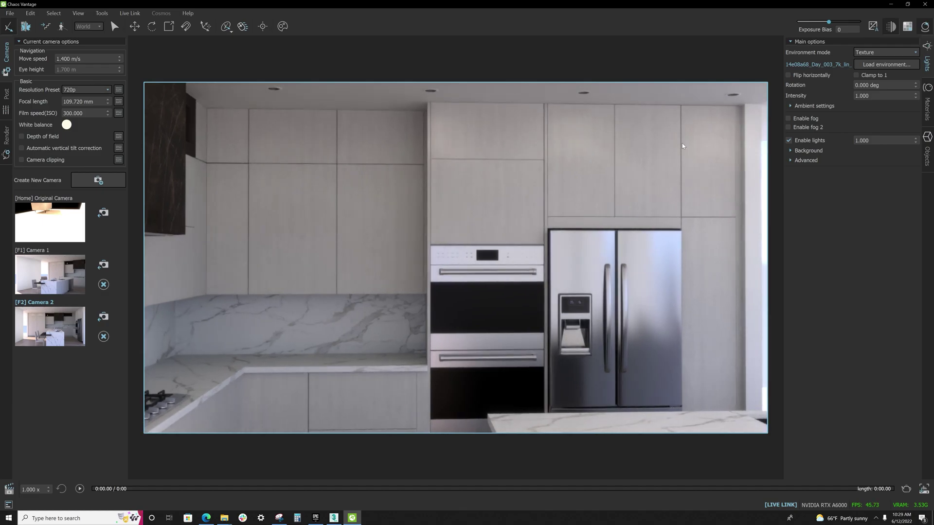
Step: Try a higher exposure bias, reset it to 0, and try film speeds of ISO 350 and 400
left_click_drag(832, 23, 830, 31)
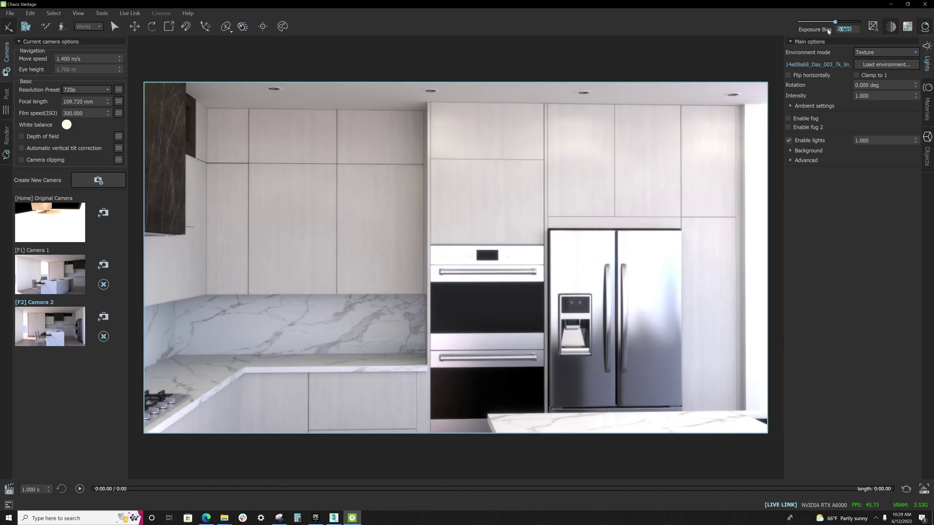
type("0")
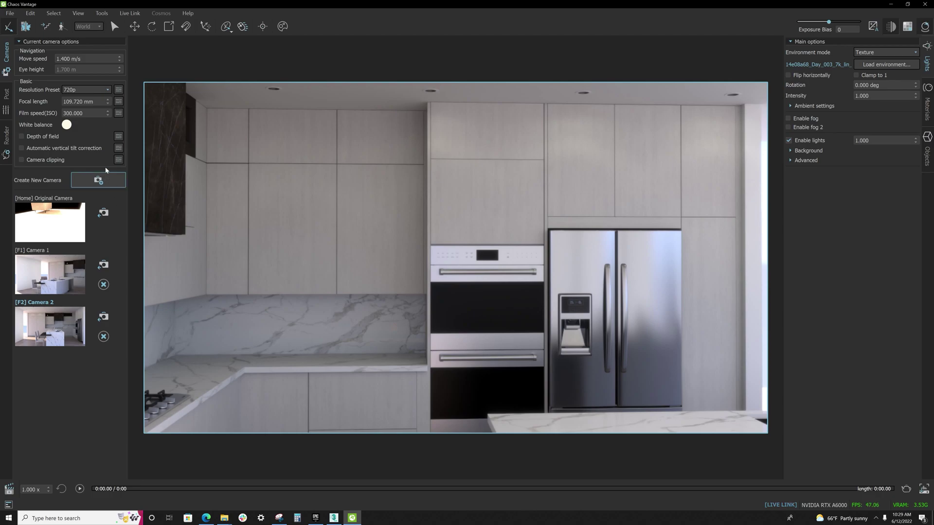
double_click(73, 113)
type("350")
key("Return")
type("40")
key("Return")
type("400")
key("Return")
Step: Set the camera's film speed to ISO 200
left_click_drag(73, 113, 84, 112)
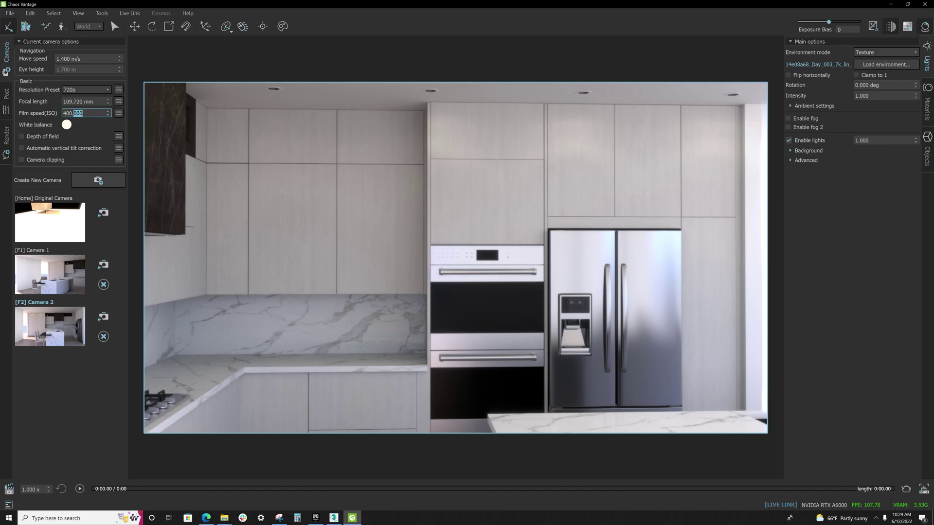
key("ctrl+a")
type("200")
key("Return")
Step: Try an environment intensity of 2 and restore it to 1
left_click(874, 142)
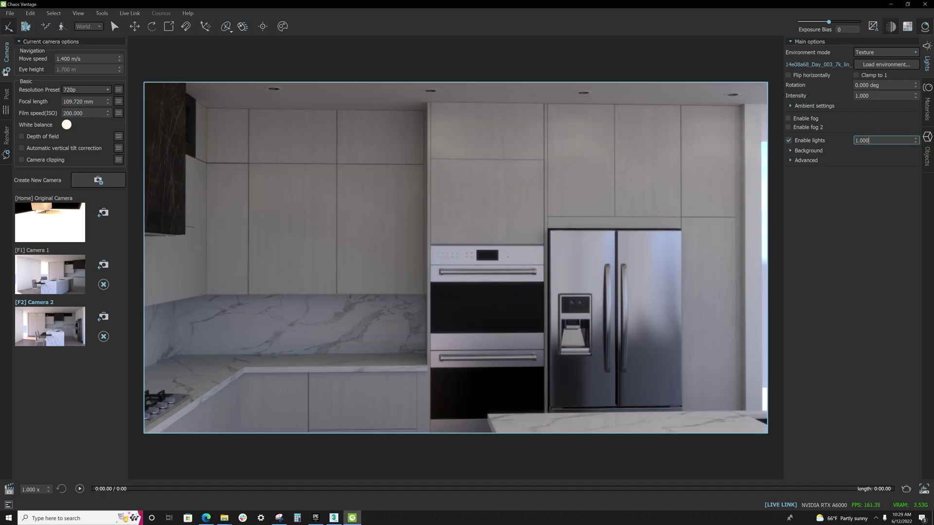
left_click(870, 96)
key("ctrl+a")
type("2")
key("Return")
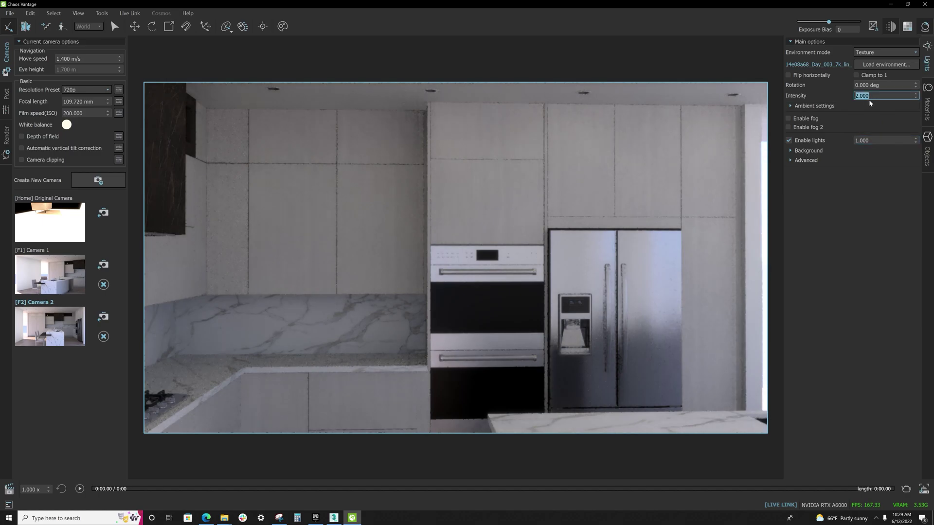
type("21")
key("Return")
Step: Try global light intensity multipliers of 2, 5 and 4, and settle on 3.5
double_click(870, 139)
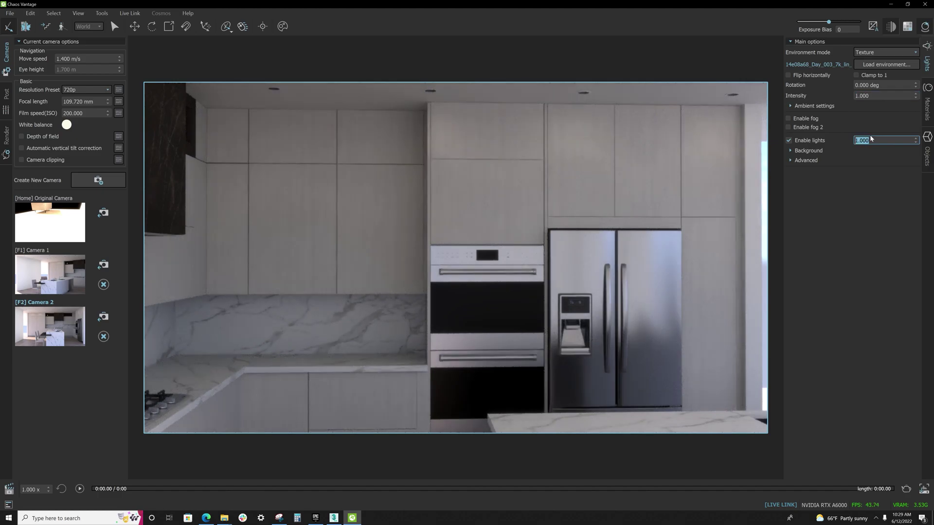
type("2")
key("Return")
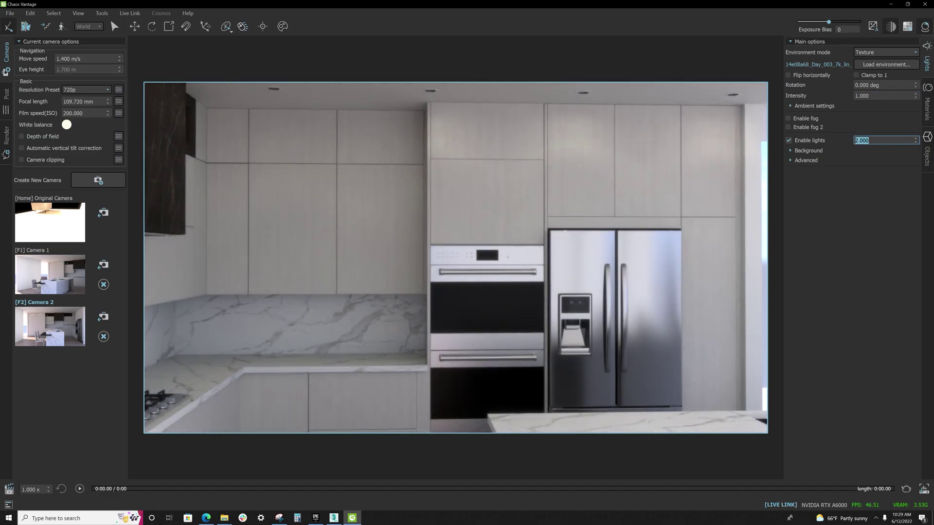
type("4")
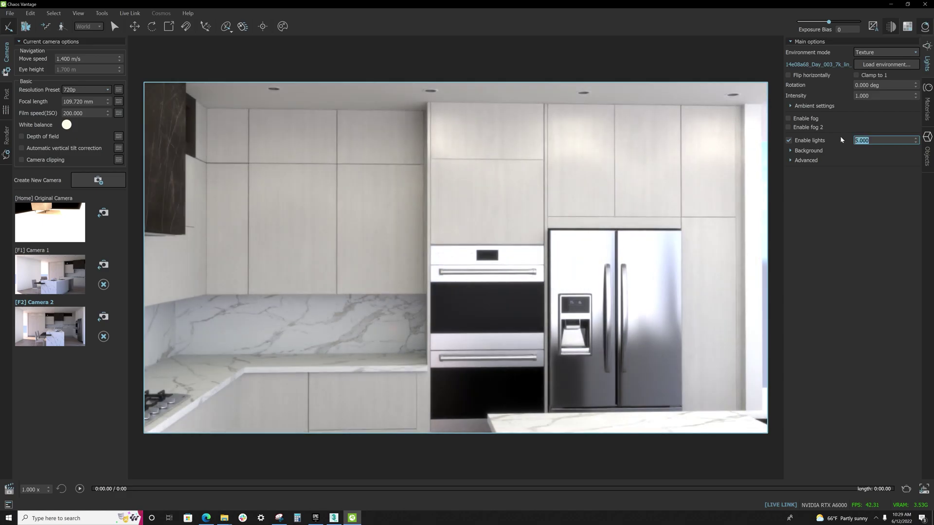
key("Return")
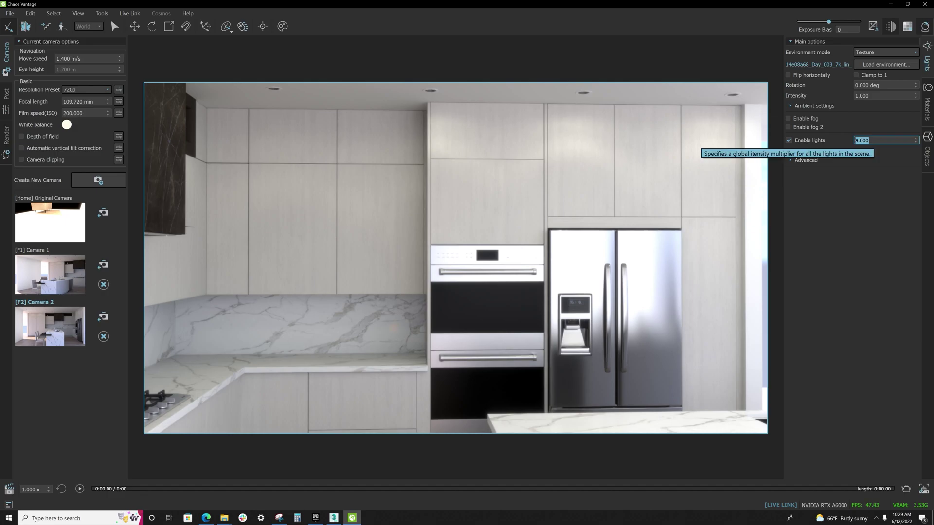
type("3.5")
key("Return")
Step: Examine the brighter lighting across the whole kitchen from wider views facing the island and cabinets
left_click_drag(623, 181, 564, 209)
key("s")
key("s")
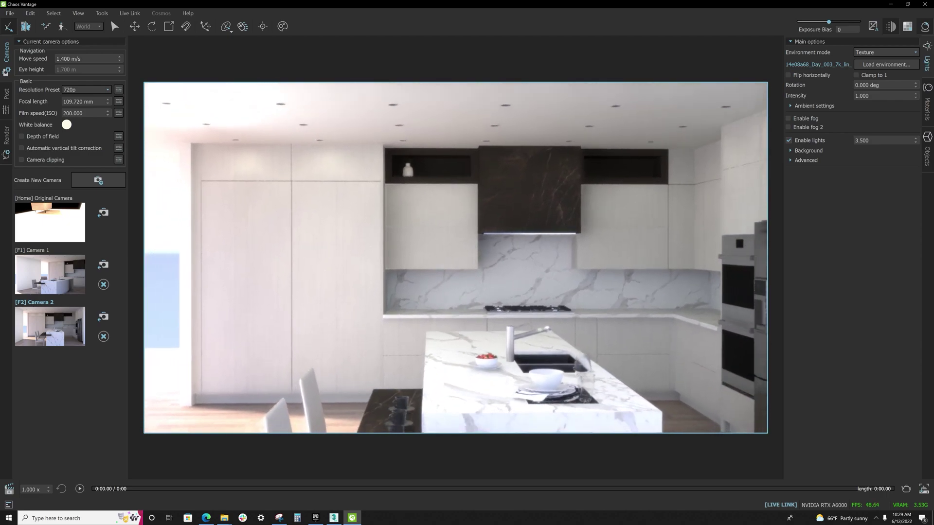
key("s")
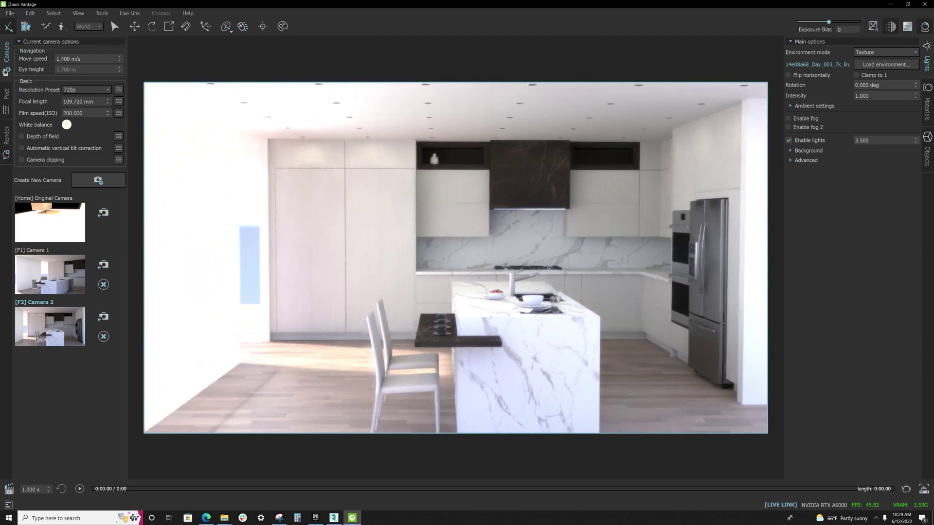
key("w")
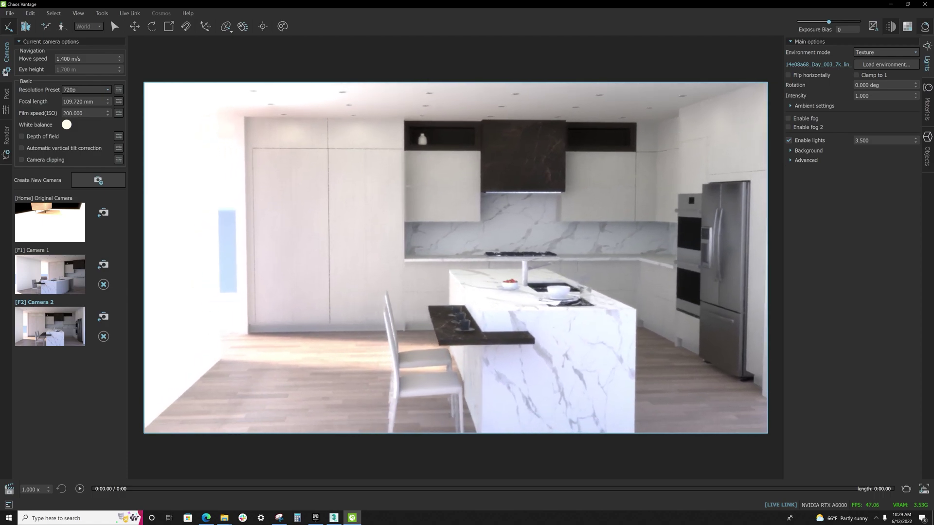
key("s")
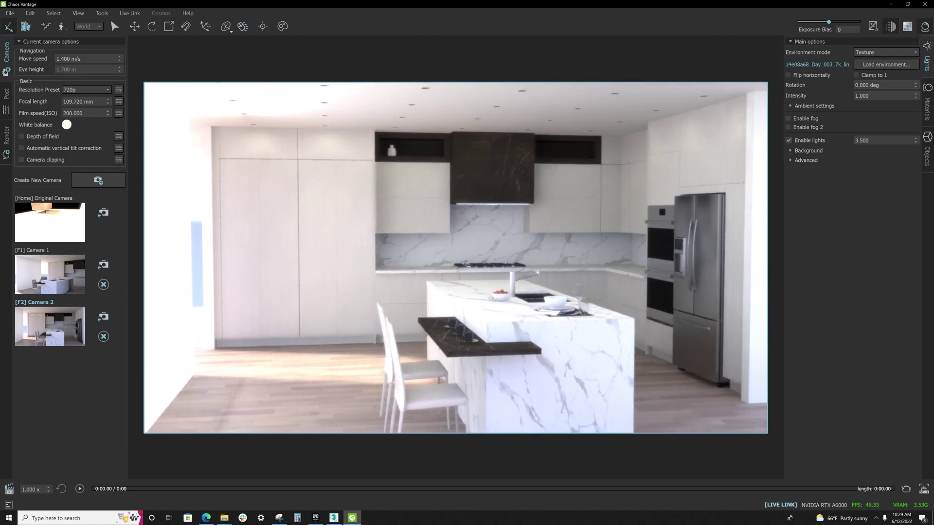
key("q")
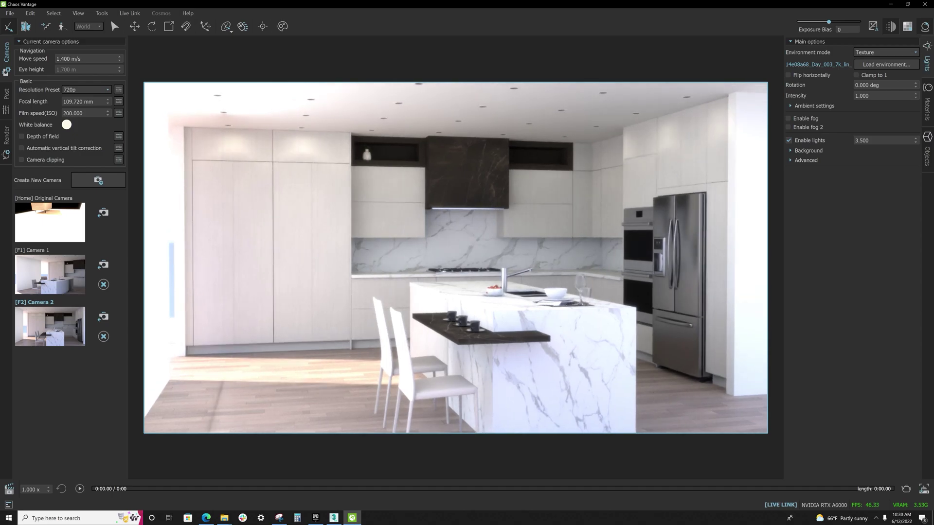
Step: Frame the wall ovens and refrigerator close up, with the island countertop in the foreground
key("w")
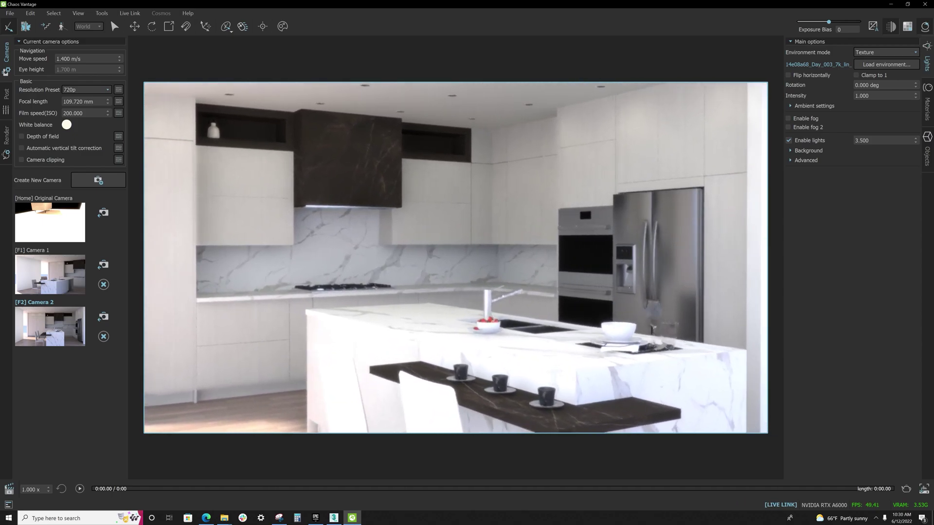
key("w")
key("a")
key("a")
key("s")
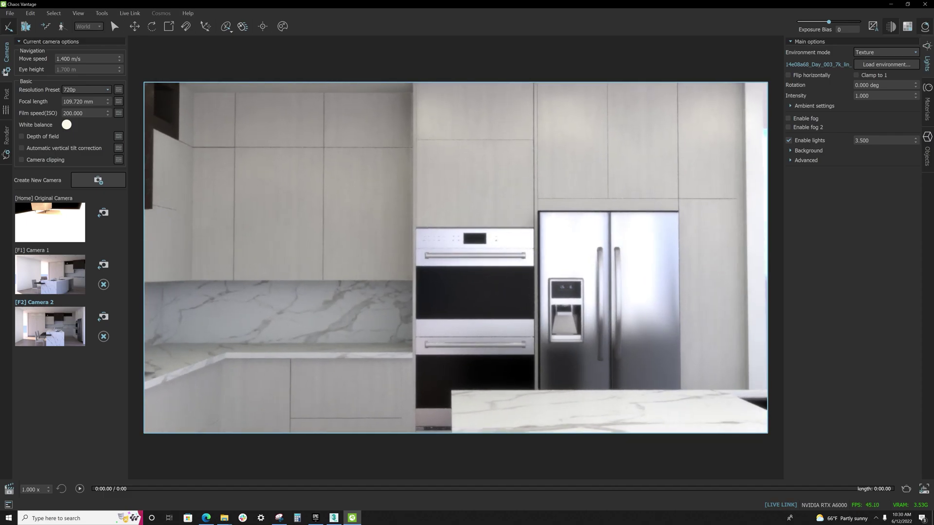
key("s")
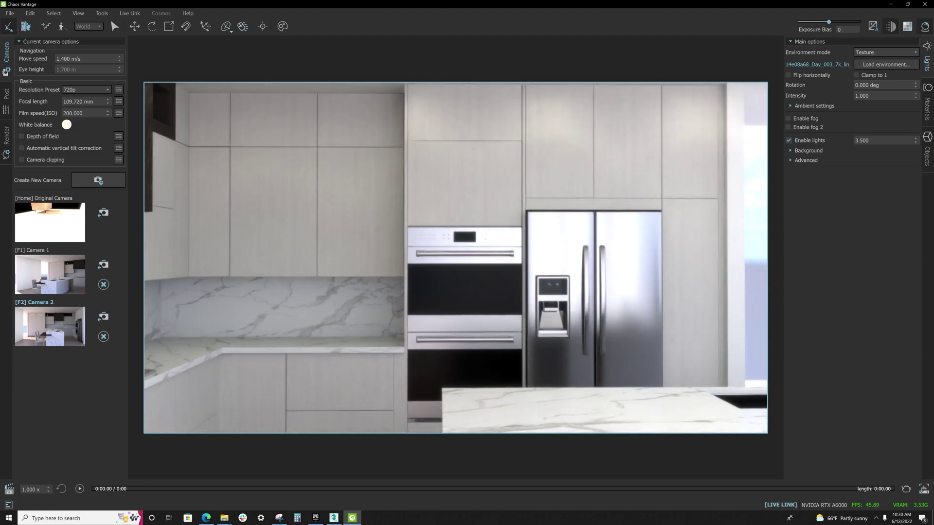
Step: Raise the camera slightly, unlock the aspect ratio of its resolution and try a width of 4096
key("e")
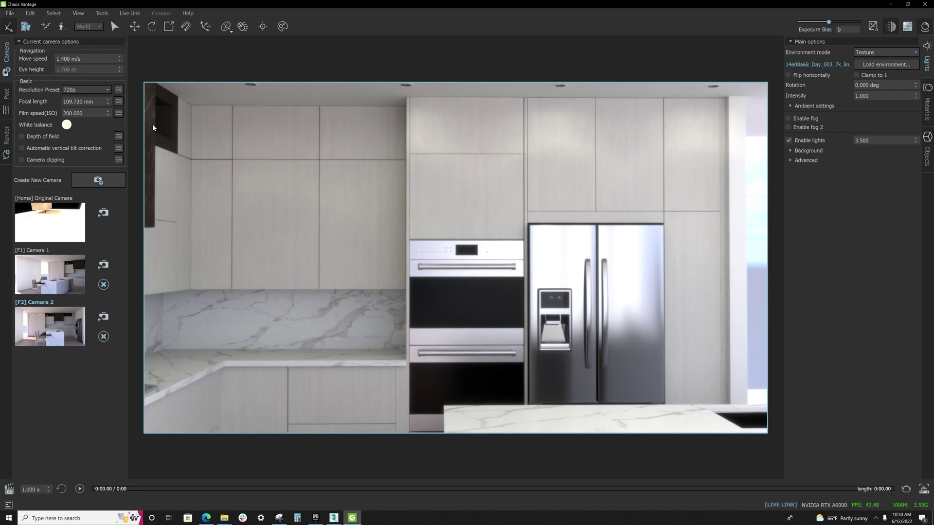
left_click(118, 90)
left_click(83, 110)
double_click(30, 109)
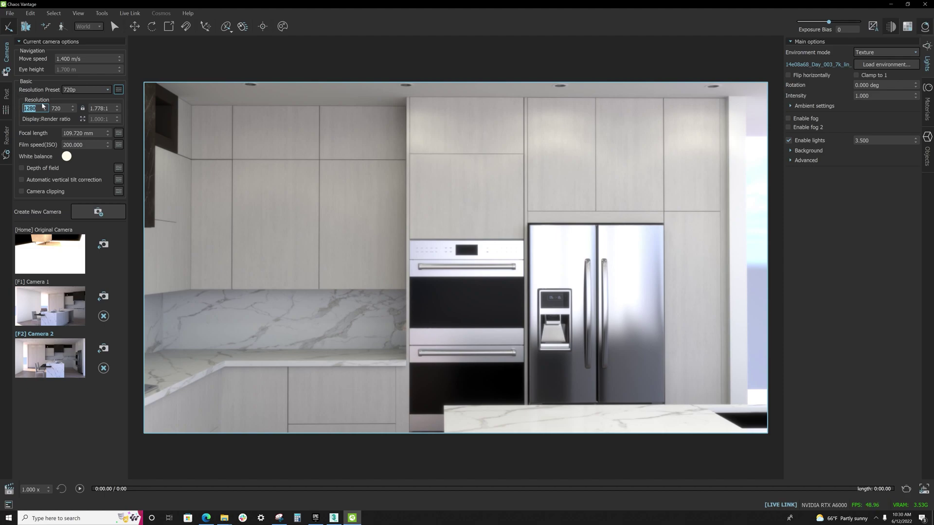
type("7200")
key("Return")
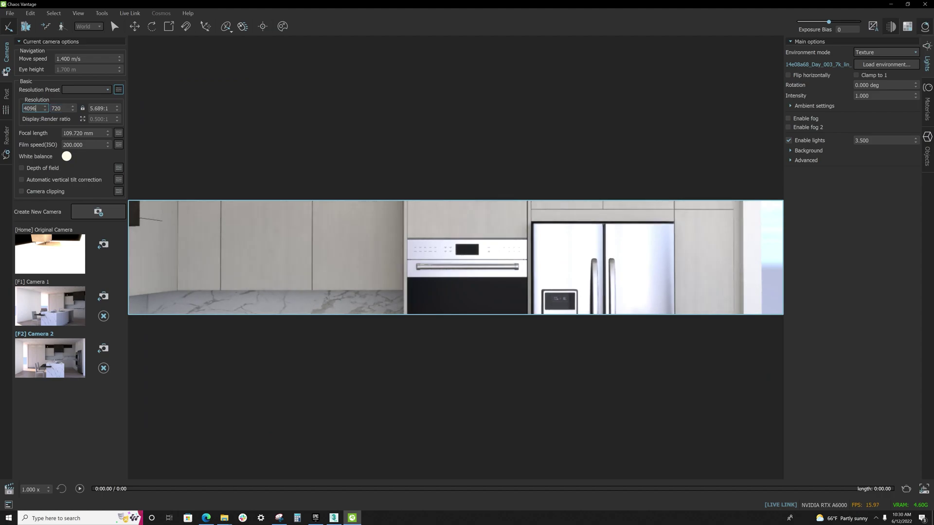
Step: Set the camera resolution to 720 wide by 1500 high for a tall portrait frame
left_click(24, 108)
key("shift+End")
type("720")
key("Tab")
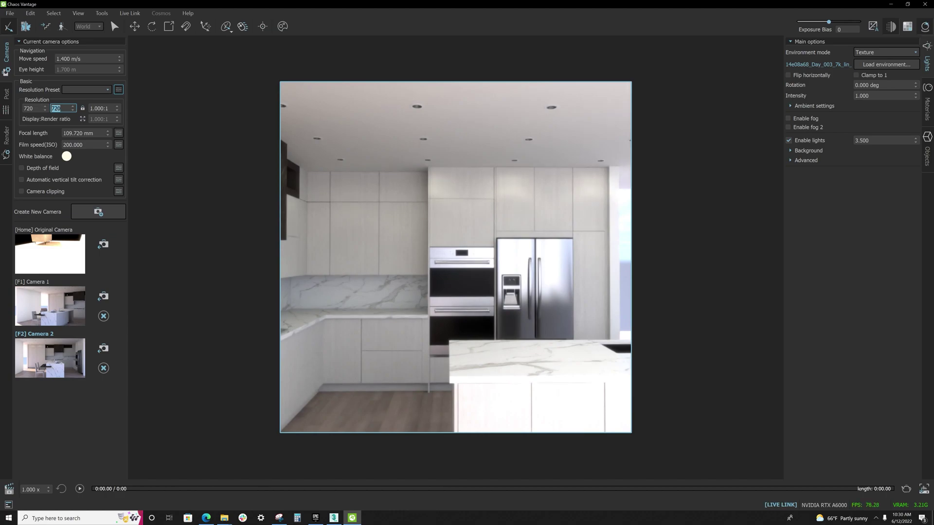
type("1500")
key("Return")
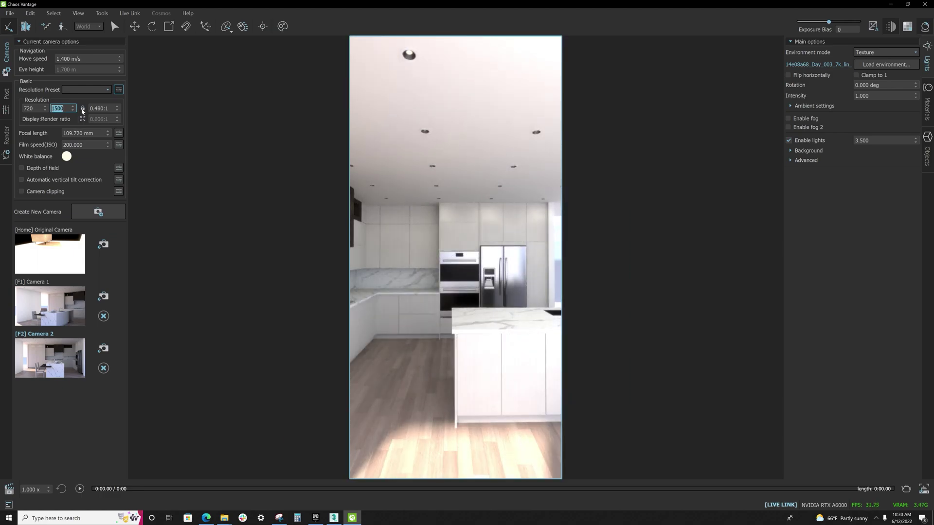
Step: Try a camera aspect ratio of 0.7, then set it to 1 for a square frame and lock it
key("Tab")
type("0.7")
key("Return")
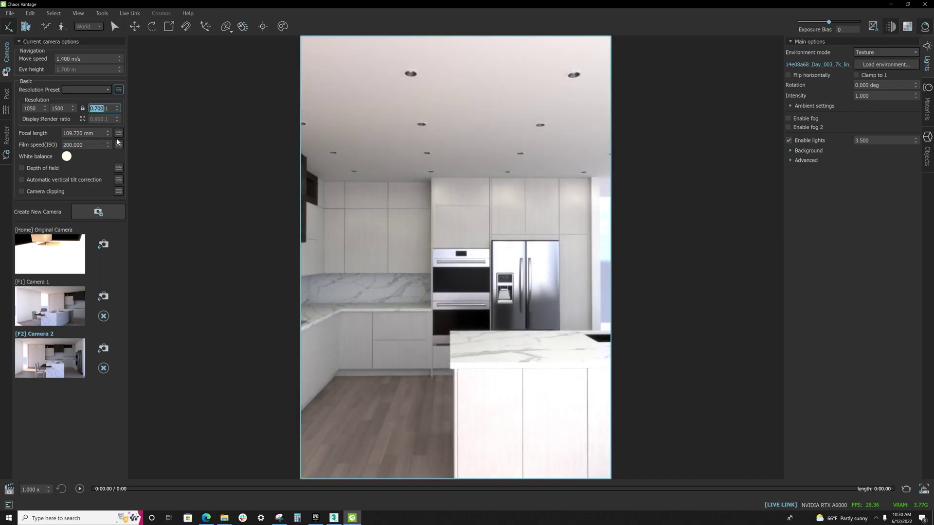
type("1")
key("Return")
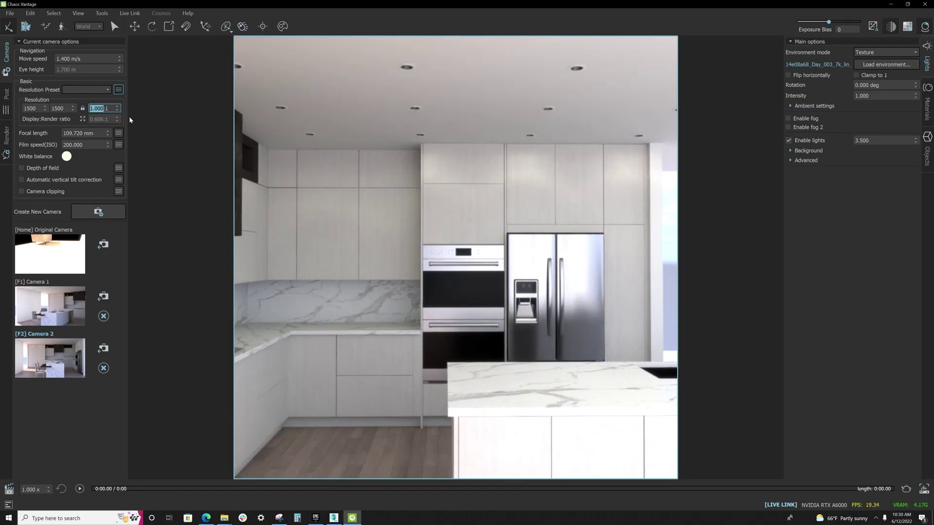
left_click(82, 109)
Step: Set the high-quality still image size to 3000 by 3000 with the aspect ratio locked, and leave the render setup
left_click(101, 13)
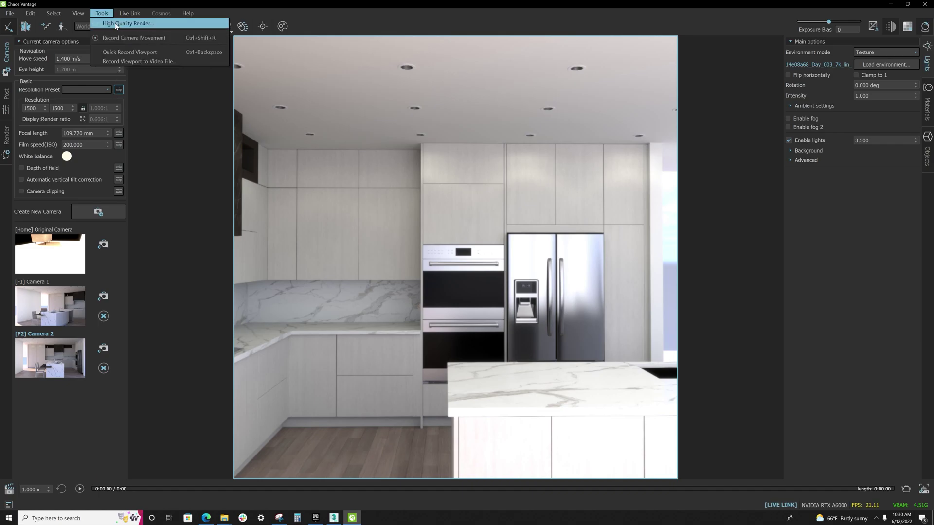
left_click(126, 24)
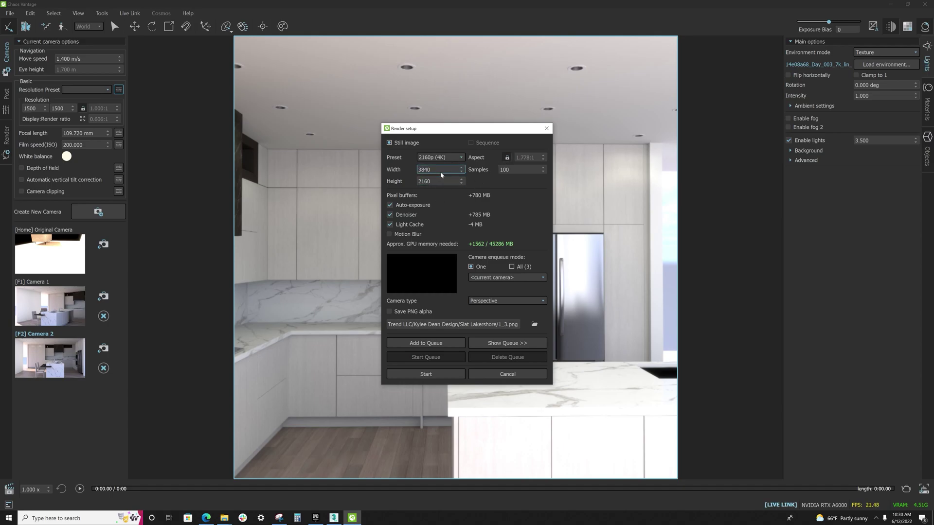
left_click_drag(431, 169, 411, 173)
type("3000")
key("Tab")
type("3000")
left_click(506, 158)
left_click(436, 376)
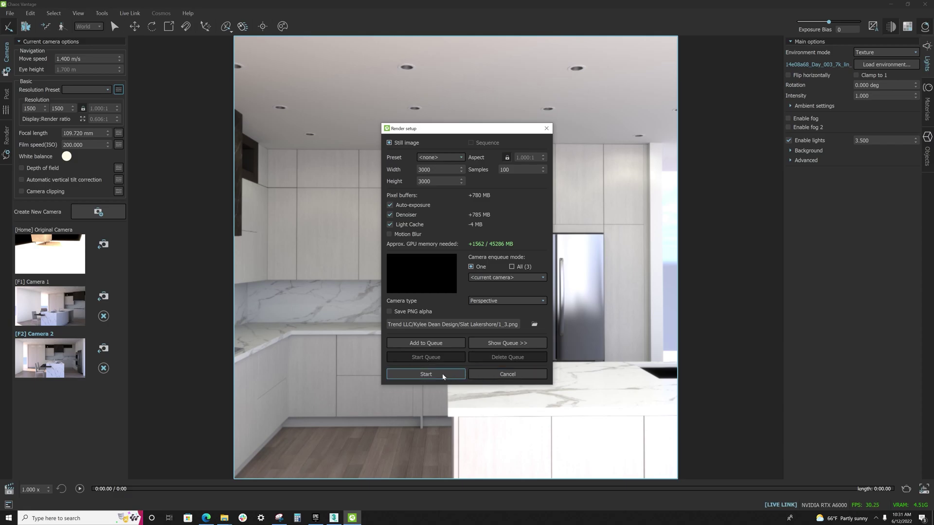
left_click(502, 373)
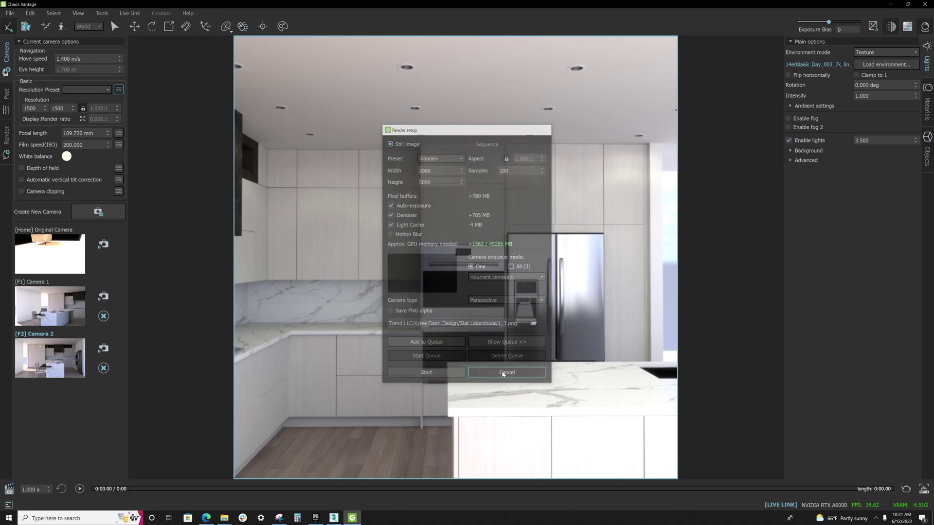
Step: Turn on automatic vertical tilt correction and render the current view as a 3000 by 3000 still image
left_click(56, 180)
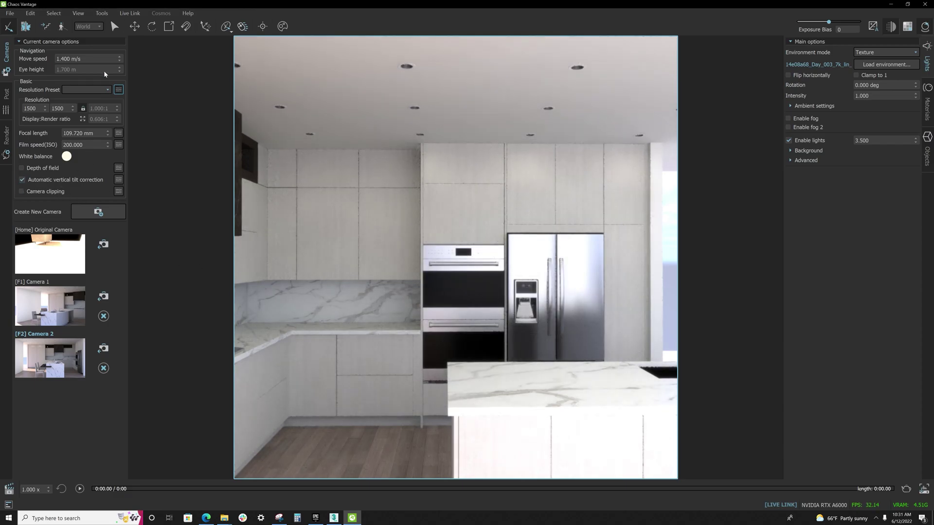
left_click(54, 13)
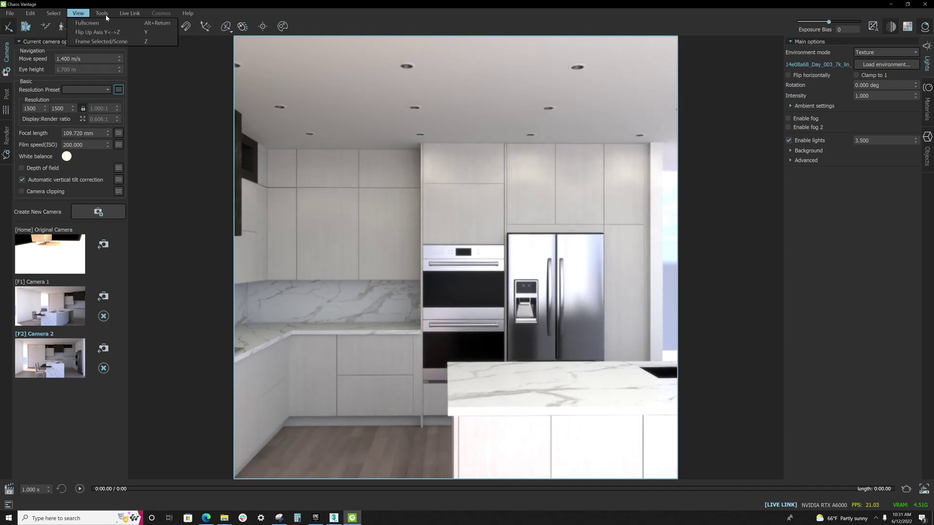
left_click(221, 65)
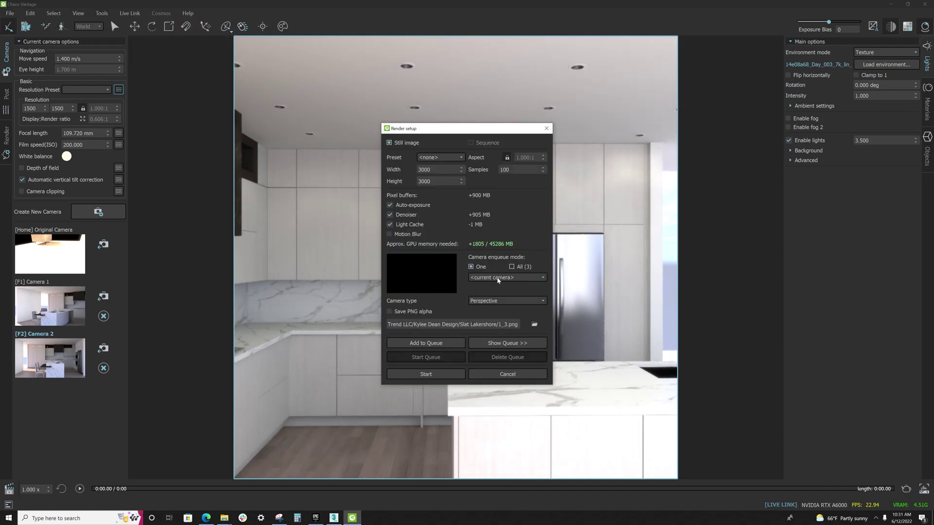
left_click(426, 374)
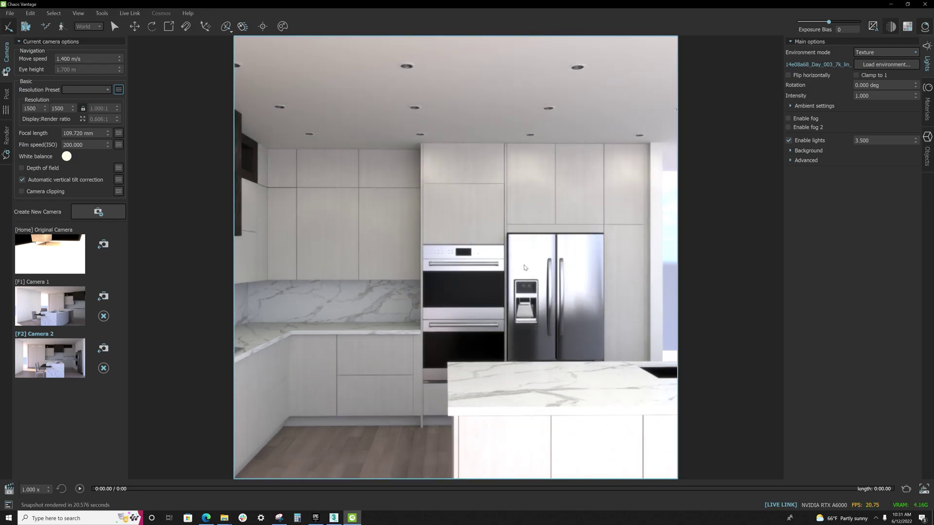
Step: Lower the camera to about countertop level so more of the floor and island front is in frame
key("q")
key("q")
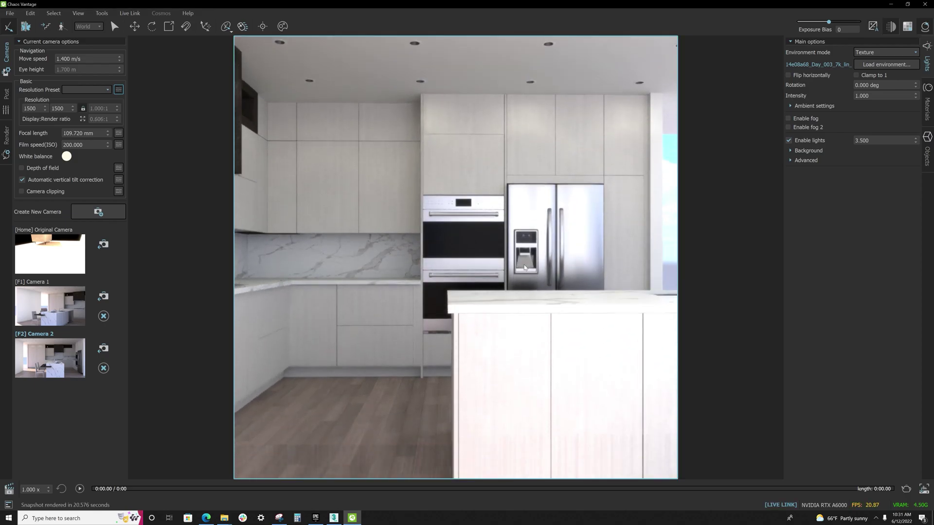
key("q")
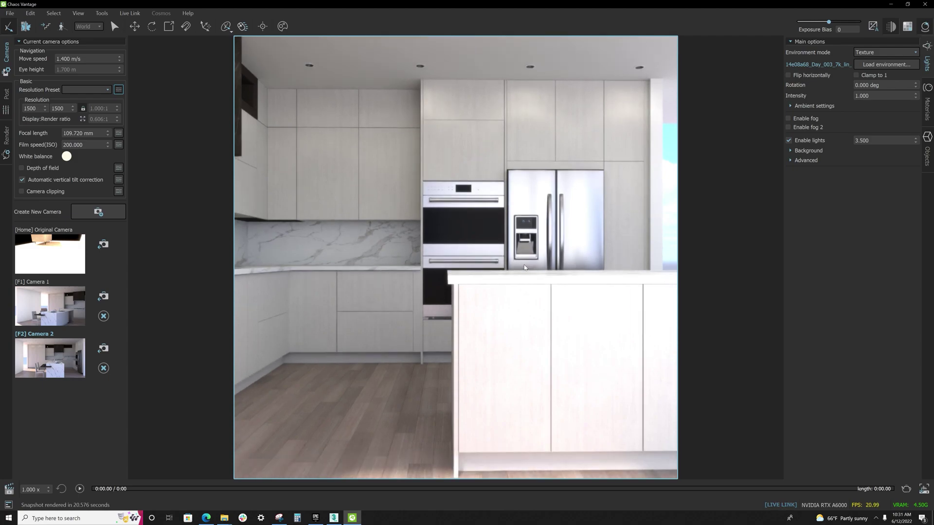
key("e")
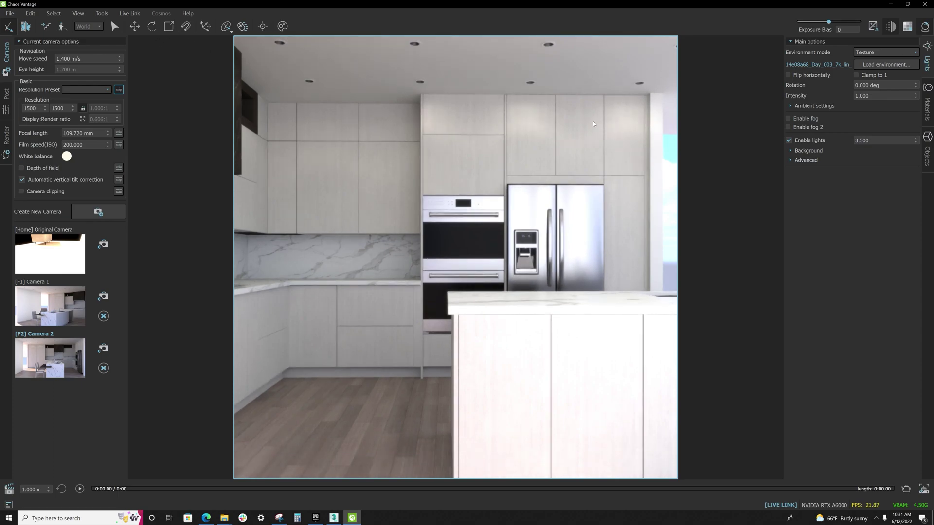
Step: Set the global light intensity to 3 and render the lowered square view as a still image
double_click(856, 141)
type("3")
key("Return")
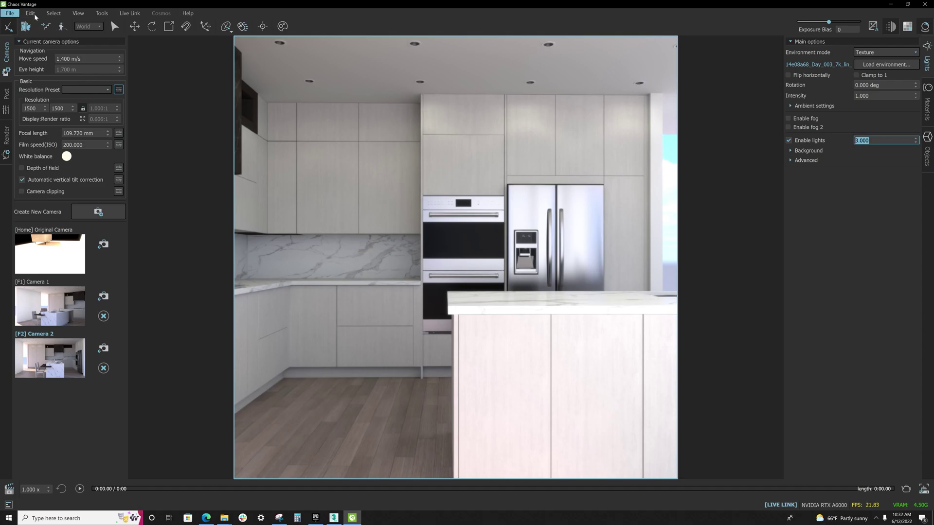
left_click(101, 13)
left_click(116, 25)
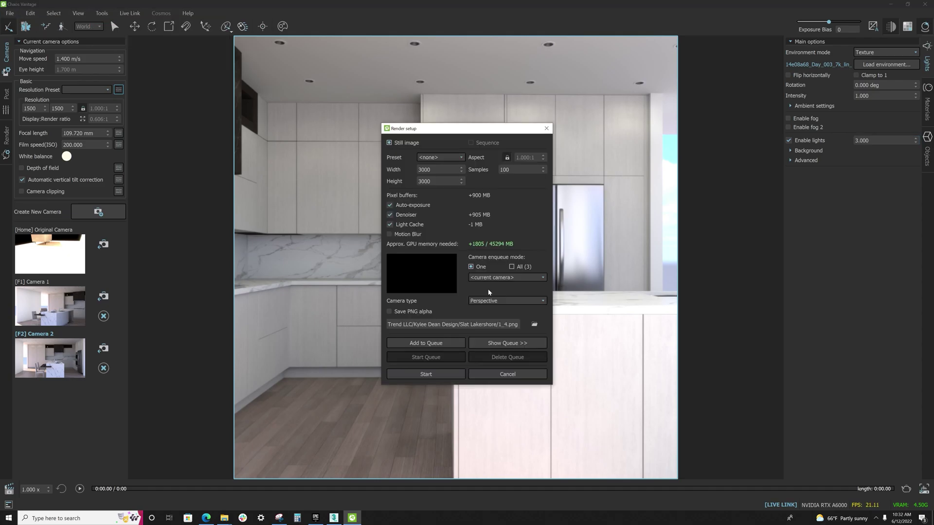
left_click(409, 371)
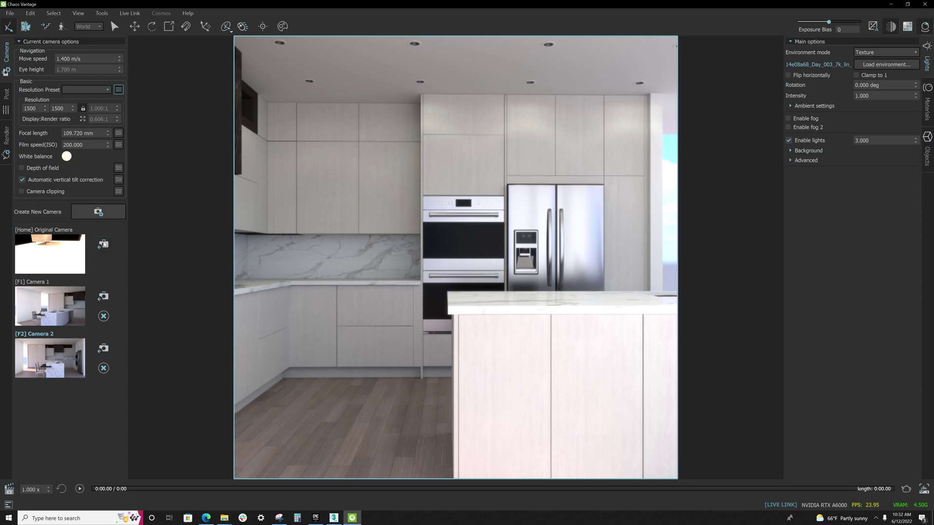
Step: Save the current view as a new camera, then move around to face the island and range hood wall
left_click(98, 213)
left_click_drag(354, 241, 333, 228)
key("s")
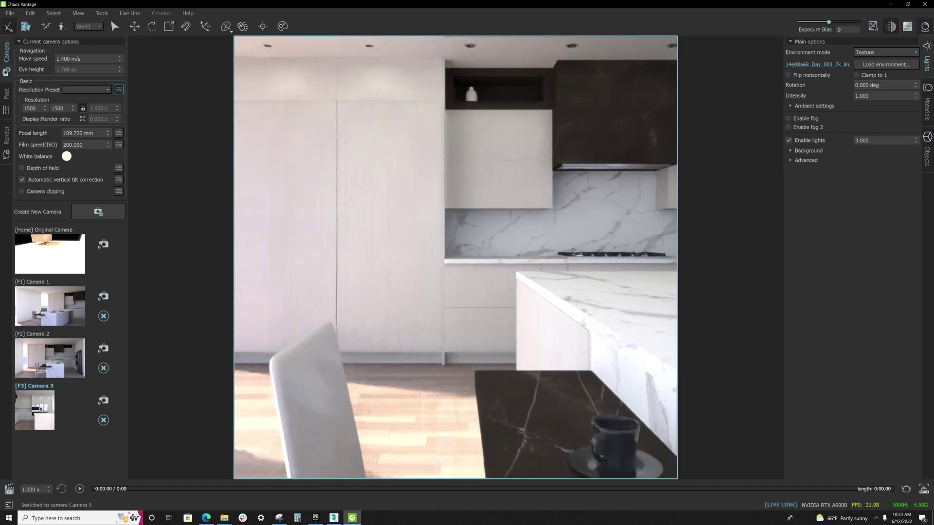
key("s")
key("d")
key("a")
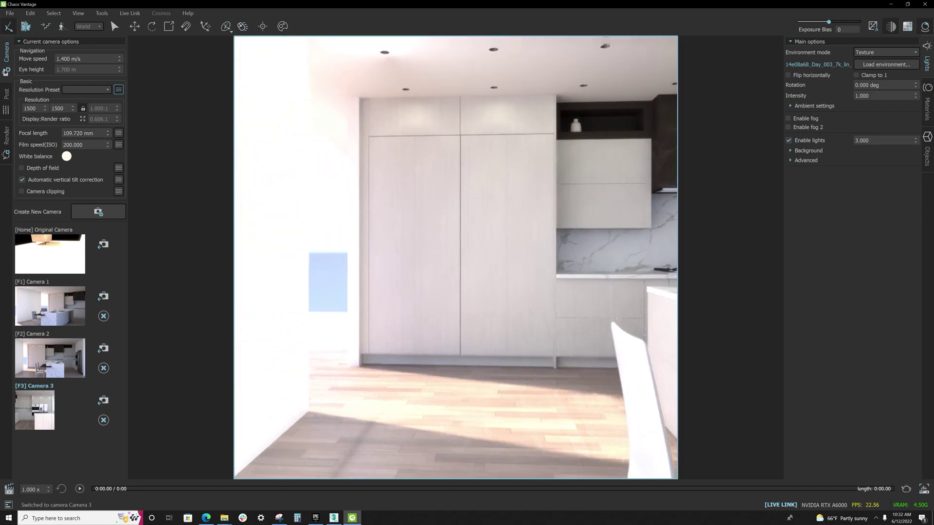
left_click_drag(333, 228, 375, 229)
key("d")
key("s")
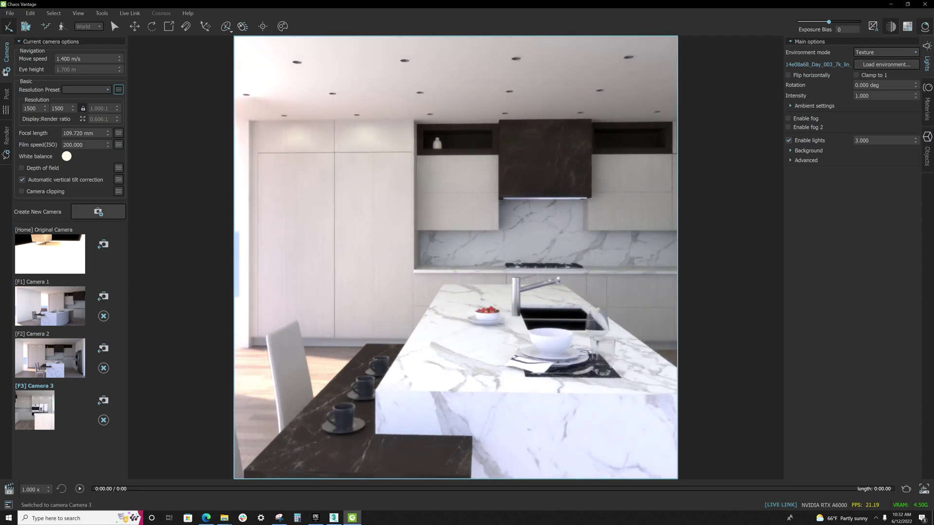
Step: Pull the camera back and adjust its height to frame the whole island with the dining chairs and range hood
key("s")
key("d")
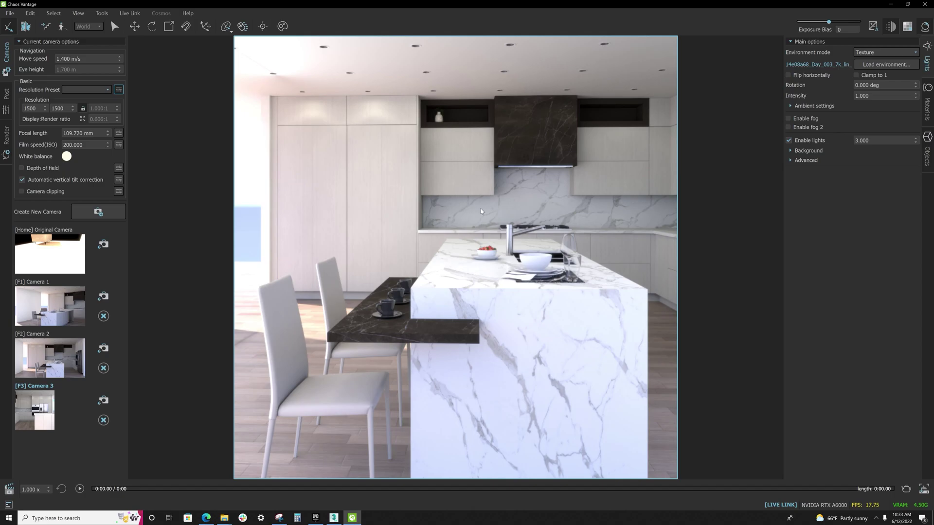
key("e")
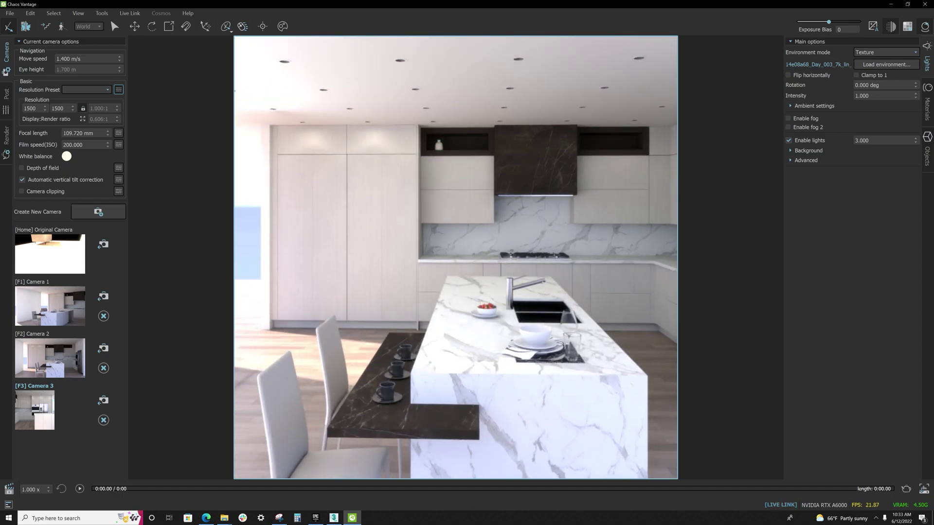
key("q")
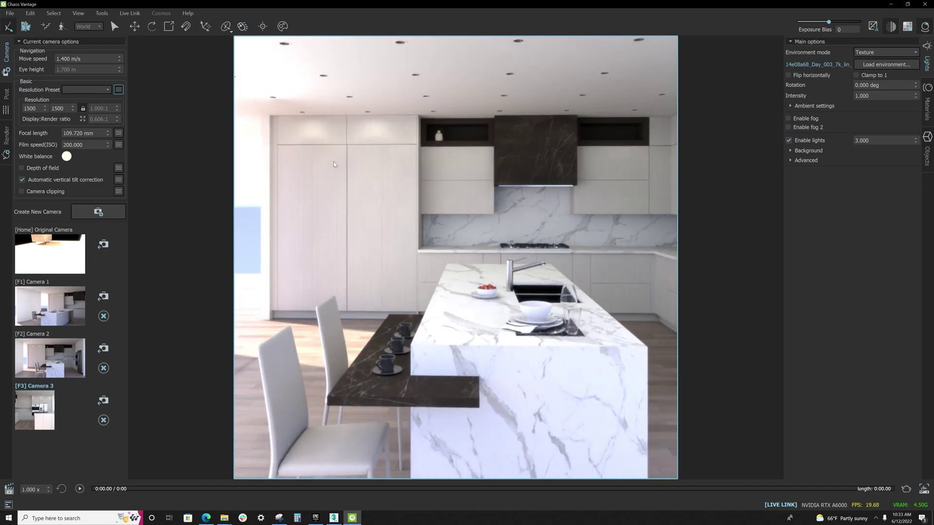
Step: Enable camera clipping and set the near distance to 500 and the far distance to 2000
left_click(61, 191)
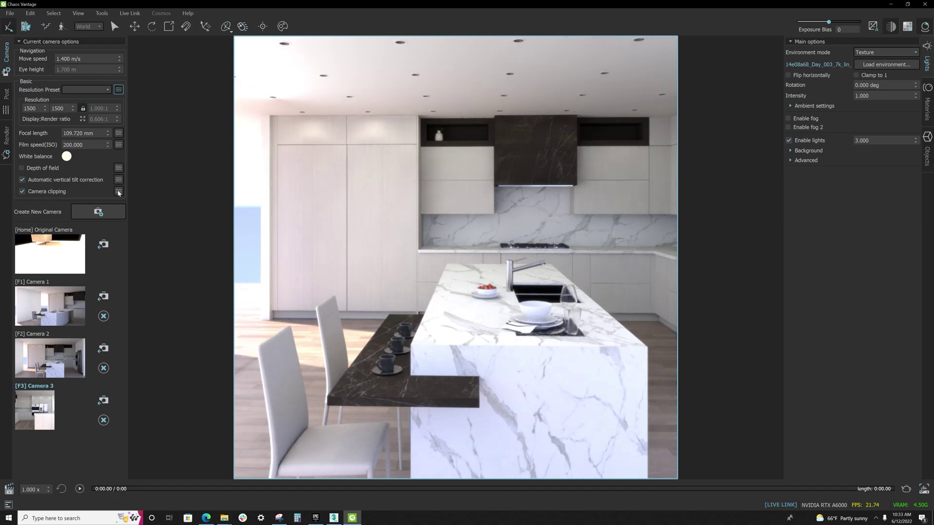
double_click(73, 209)
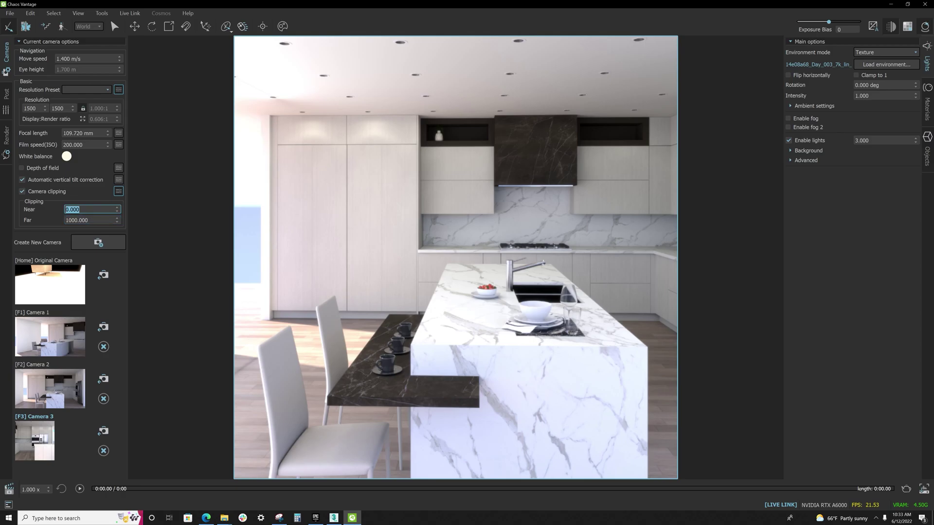
type("2")
key("Tab")
type("2000")
key("Return")
key("shift+Tab")
type("5")
key("Return")
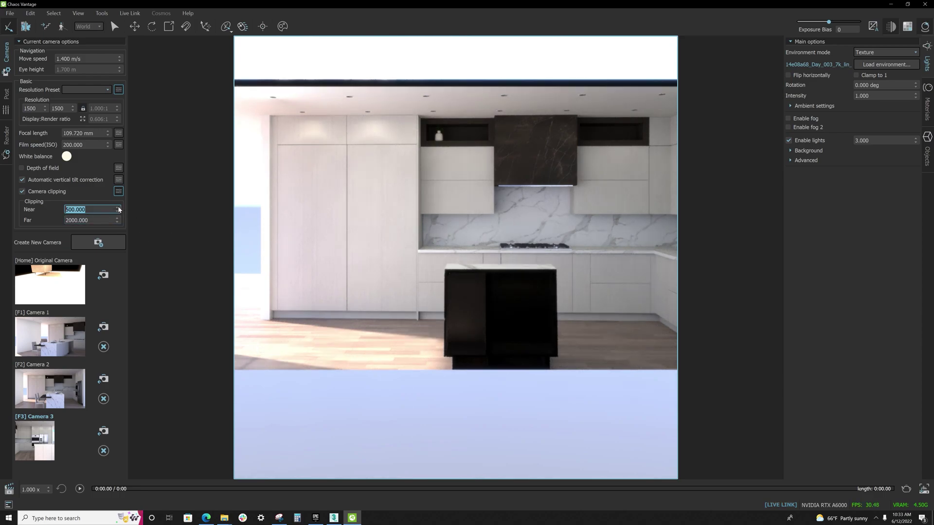
Step: Try a near clipping distance of 562 while moving closer to the cooktop wall
left_click_drag(118, 209, 126, 174)
middle_click_drag(536, 239, 515, 239)
key("w")
key("w")
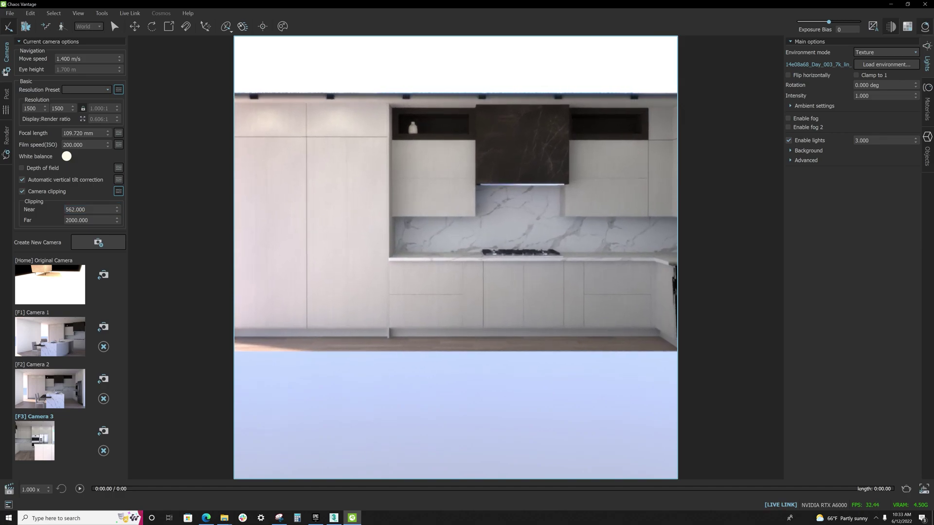
Step: Set the near clipping distance to 300 and back the camera away until the island and one chair are in frame
left_click(94, 218)
left_click_drag(91, 210, 53, 213)
type("300")
key("Return")
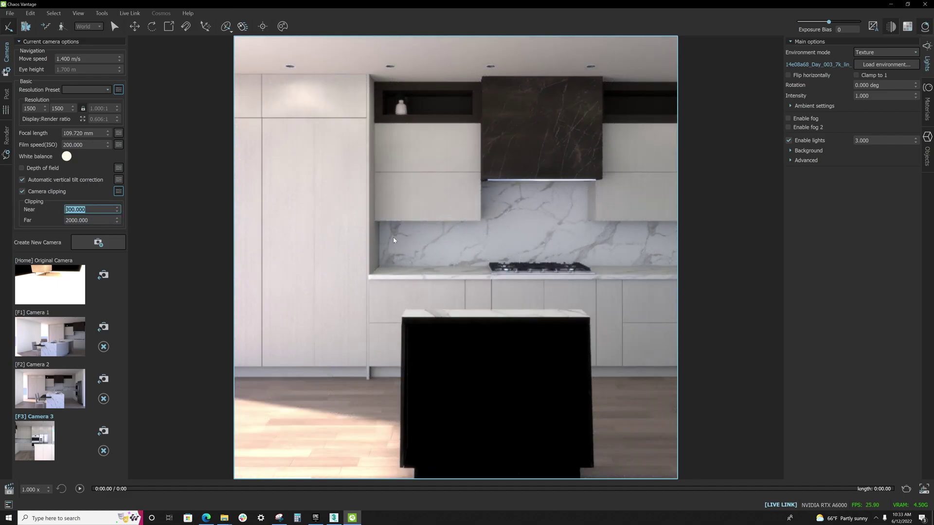
key("s")
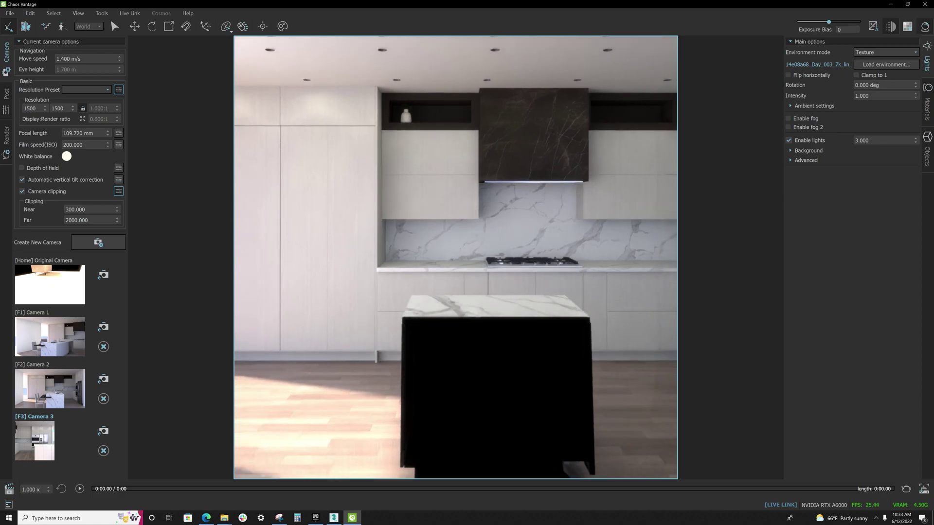
key("a")
key("s")
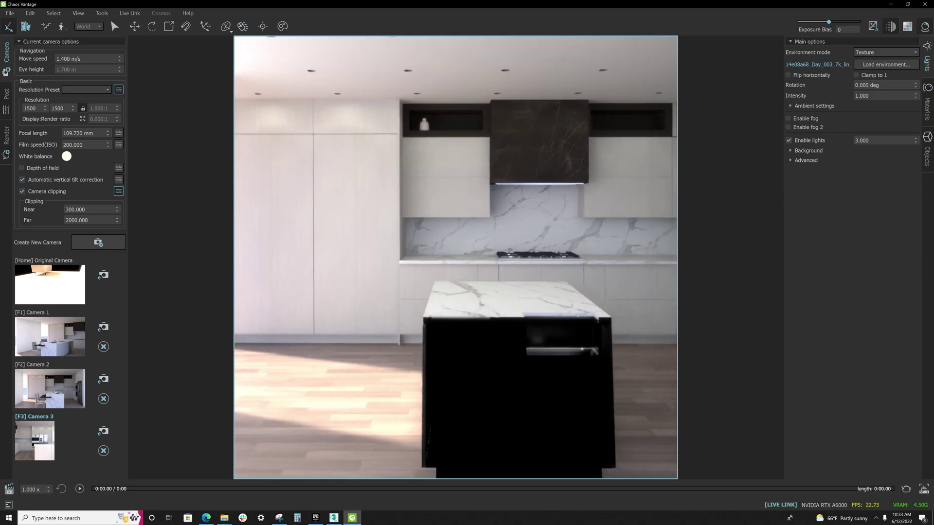
key("d")
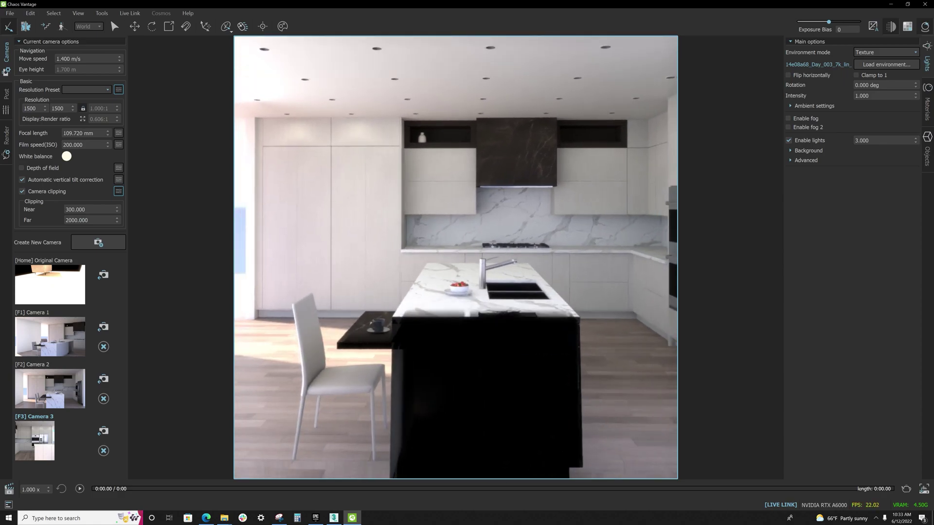
Step: Move the camera toward the island and back out to check how the near clipping cuts through it
key("w")
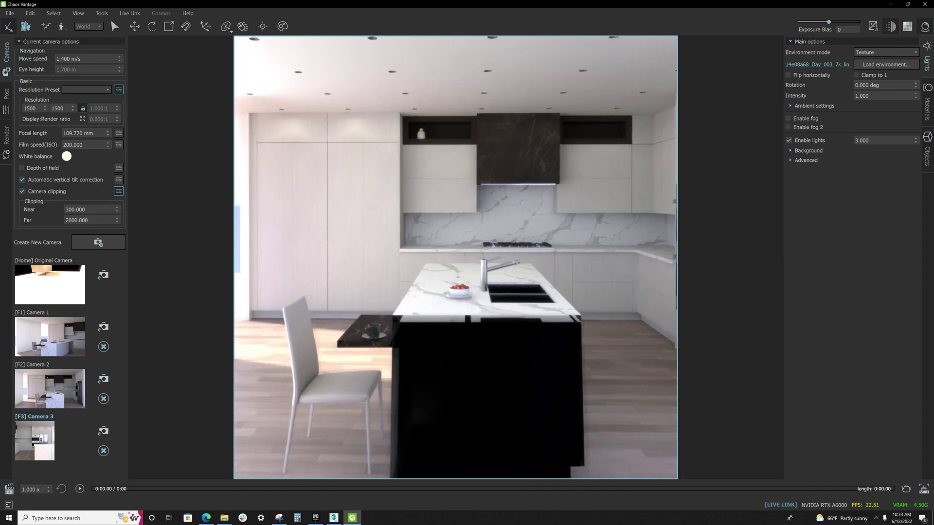
key("s")
key("s")
key("s")
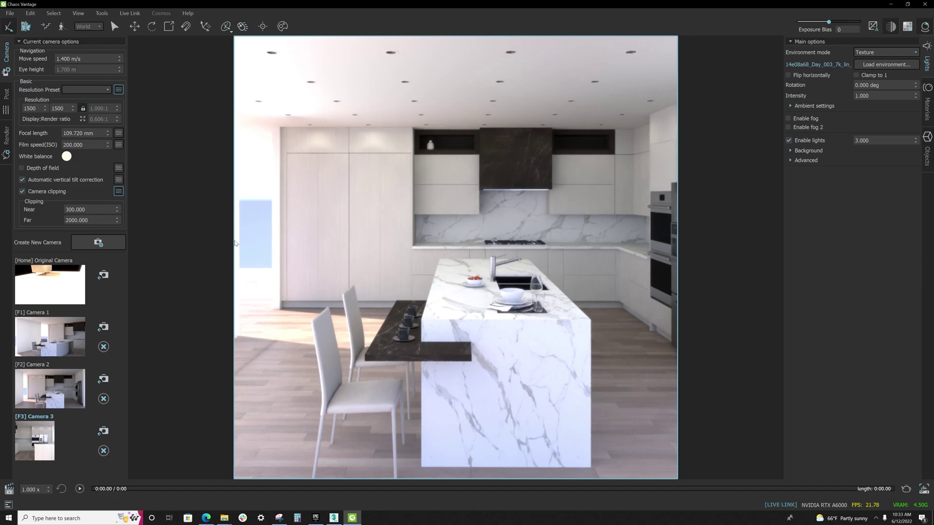
Step: Turn off automatic vertical tilt correction and camera clipping, and move the camera in toward the tall cabinets
left_click(22, 179)
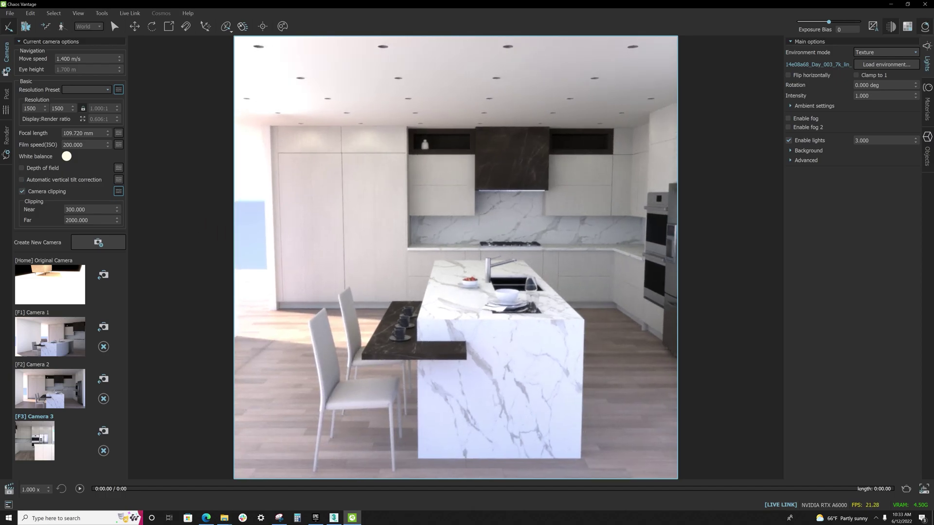
key("w")
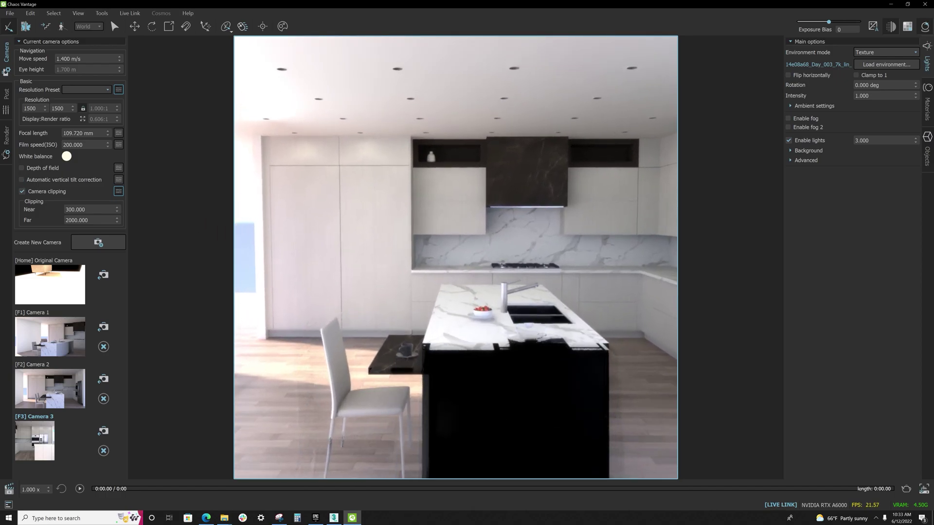
left_click(22, 191)
key("w")
key("a")
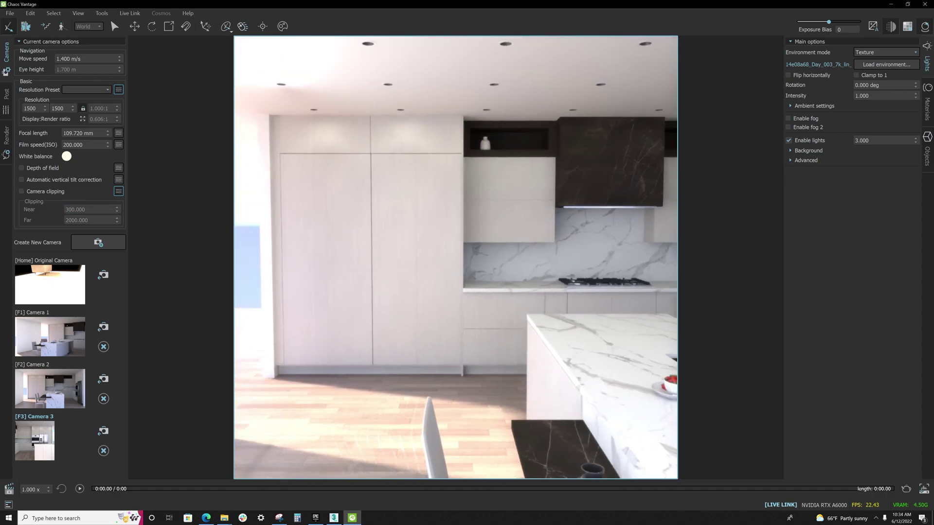
key("d")
key("d")
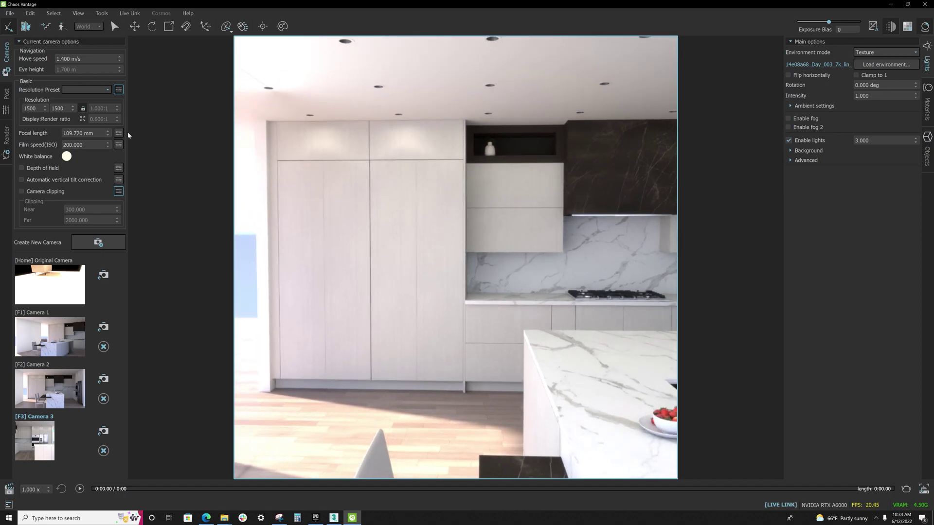
Step: Apply the 1080p resolution preset and reposition the camera to frame the island sink, range hood and wall ovens
left_click(118, 132)
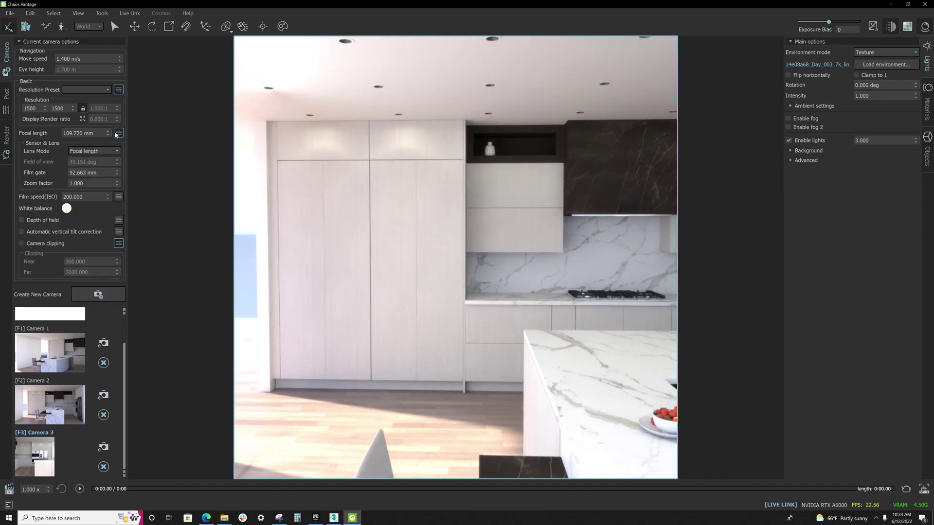
left_click(104, 91)
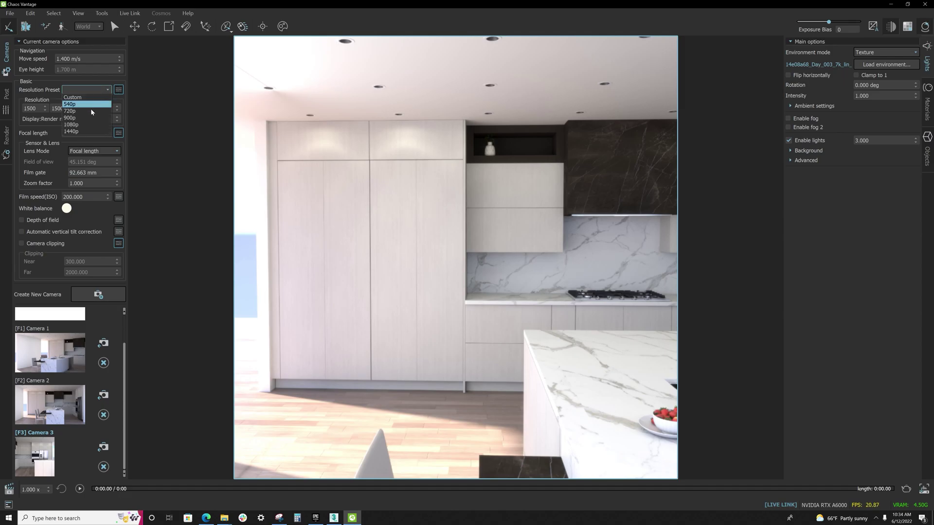
left_click(83, 125)
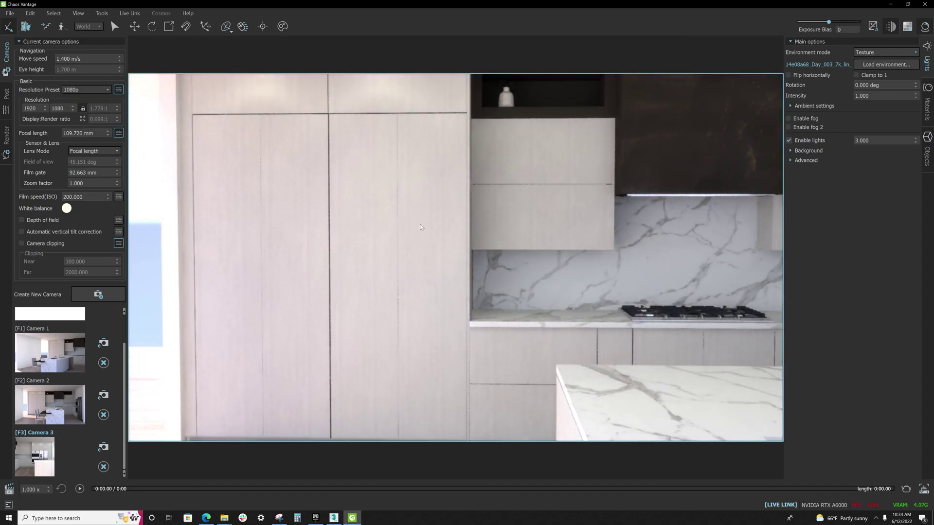
key("s")
key("d")
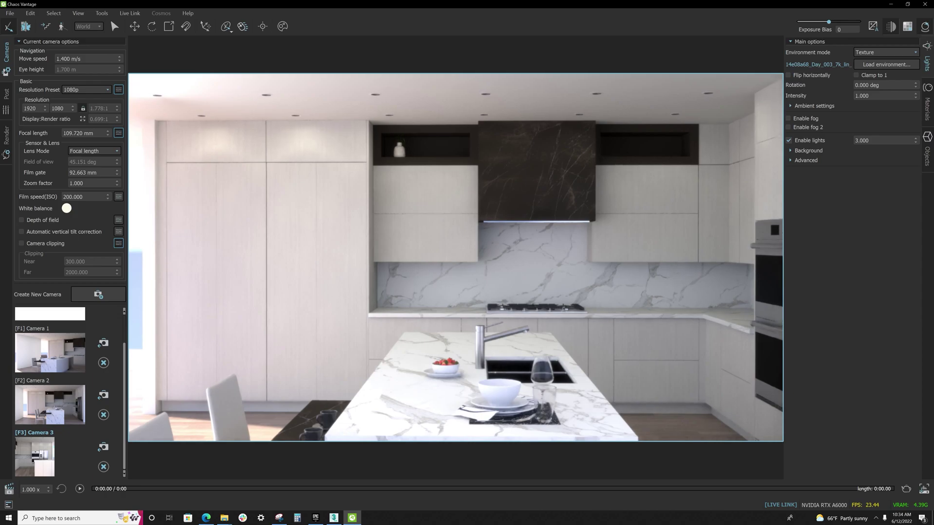
Step: Set the intensity of the scene's enabled lights to 2.5
left_click(885, 139)
type("2.5")
key("Return")
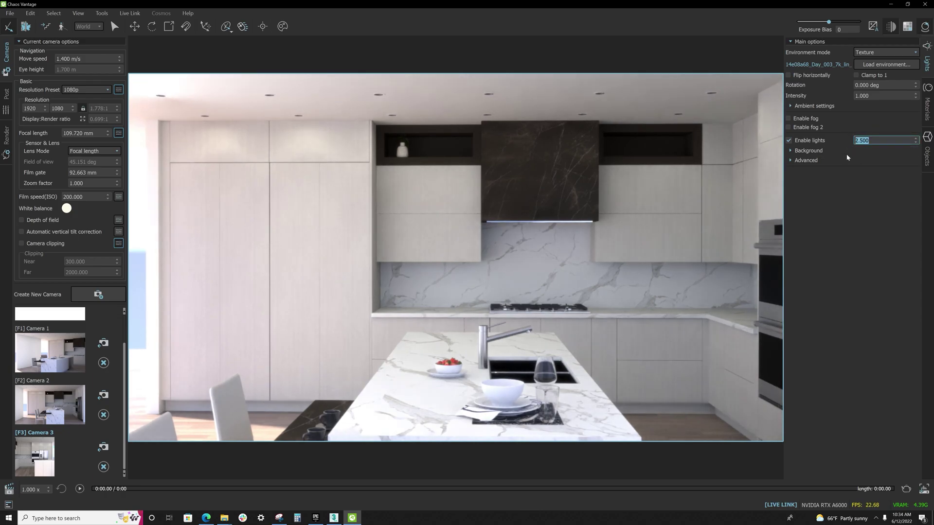
left_click(876, 95)
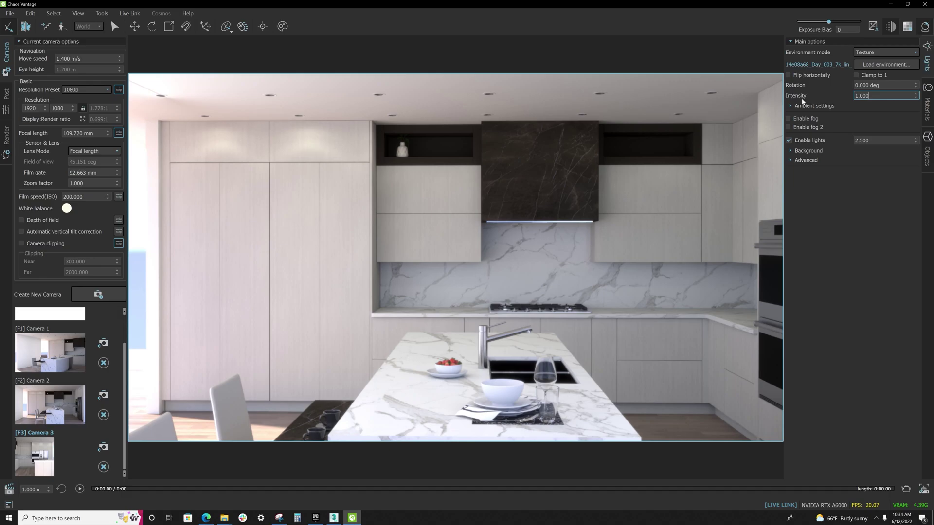
Step: Render a still image of the current camera view using the 2160p (4K) preset
left_click(102, 13)
left_click(122, 24)
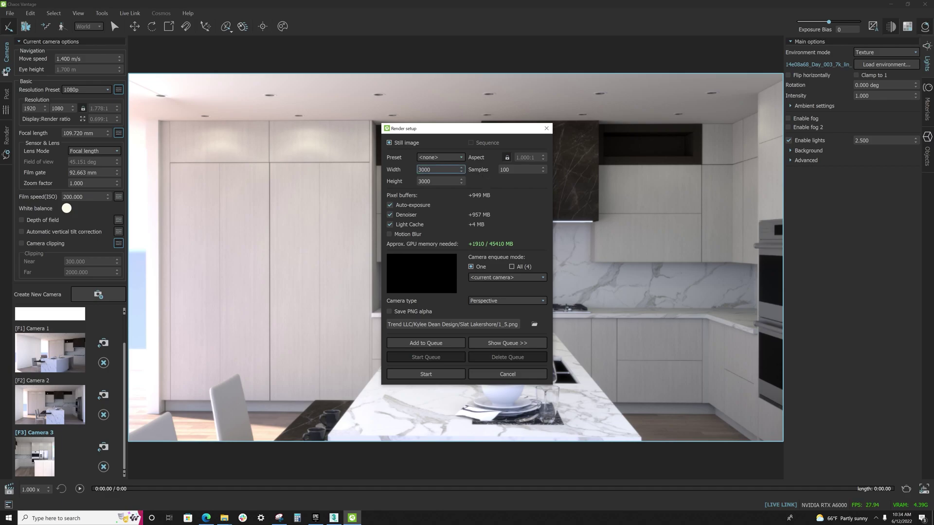
left_click(452, 158)
left_click(438, 184)
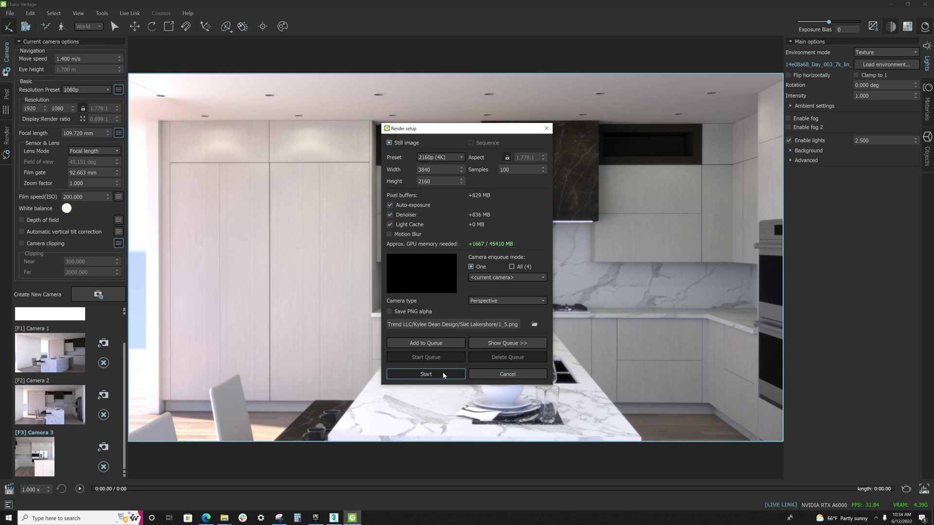
left_click(426, 375)
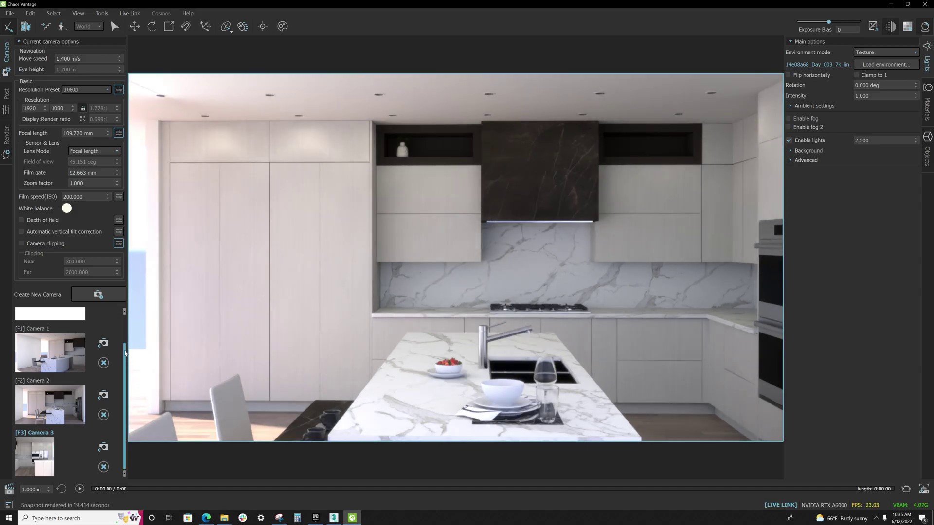
Step: Create a new camera from the current frontal view of the island and range hood
left_click_drag(124, 351, 118, 327)
scroll(119, 327, "up", 1)
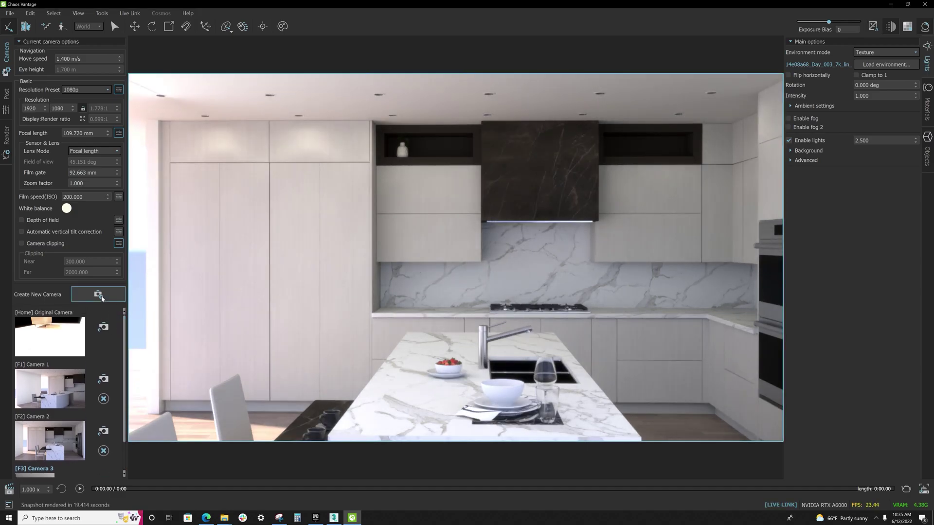
left_click(99, 295)
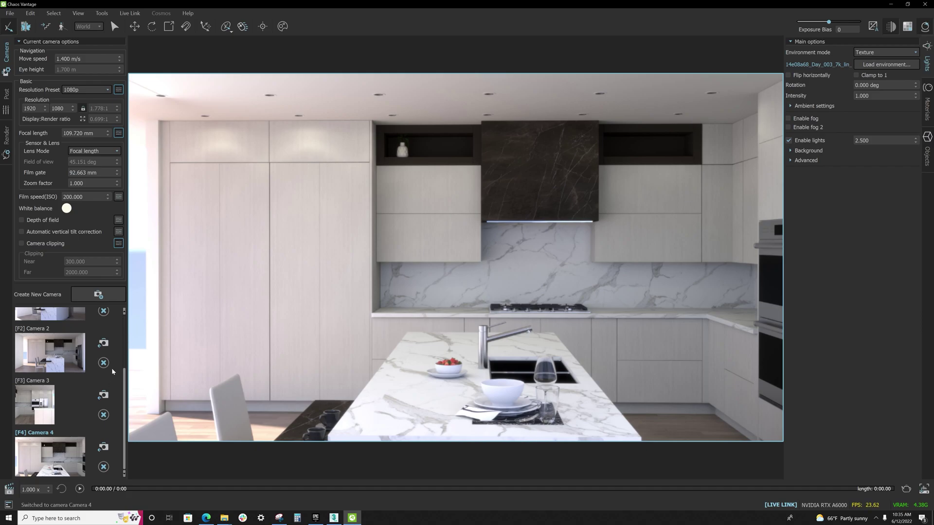
Step: Turn and move the camera to an angled view showing the island, both chairs, the range hood and the refrigerator
left_click_drag(457, 291, 613, 288)
key("s")
key("a")
key("a")
key("s")
key("s")
key("d")
key("q")
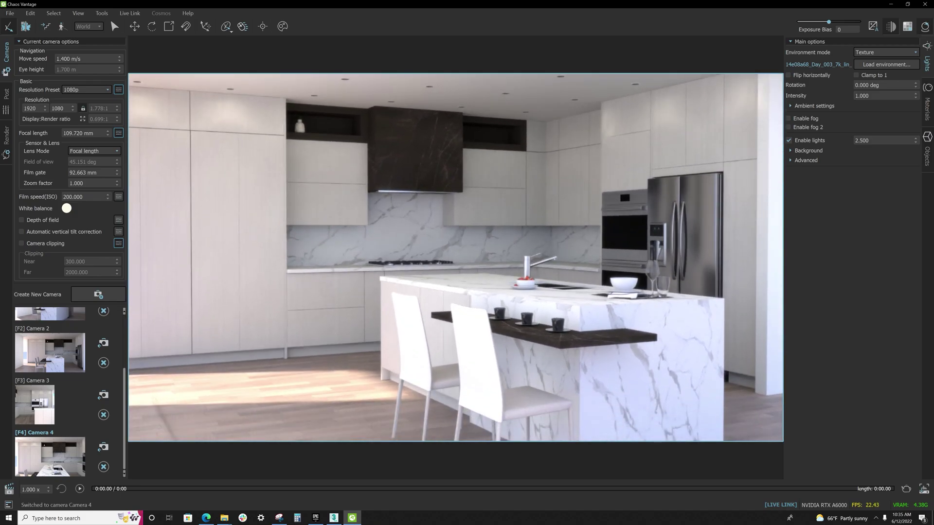
key("e")
key("q")
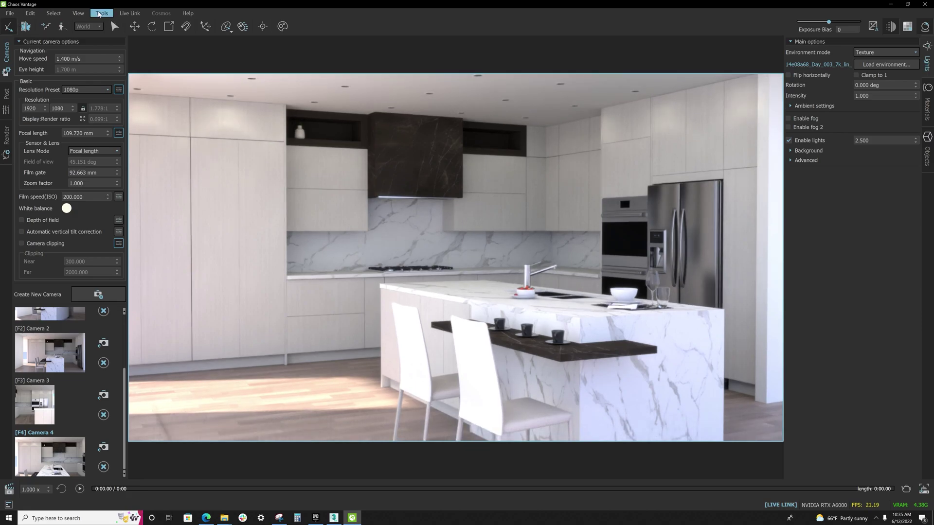
Step: Save the angled island and refrigerator view as a new camera
left_click(101, 13)
left_click(103, 15)
left_click(107, 301)
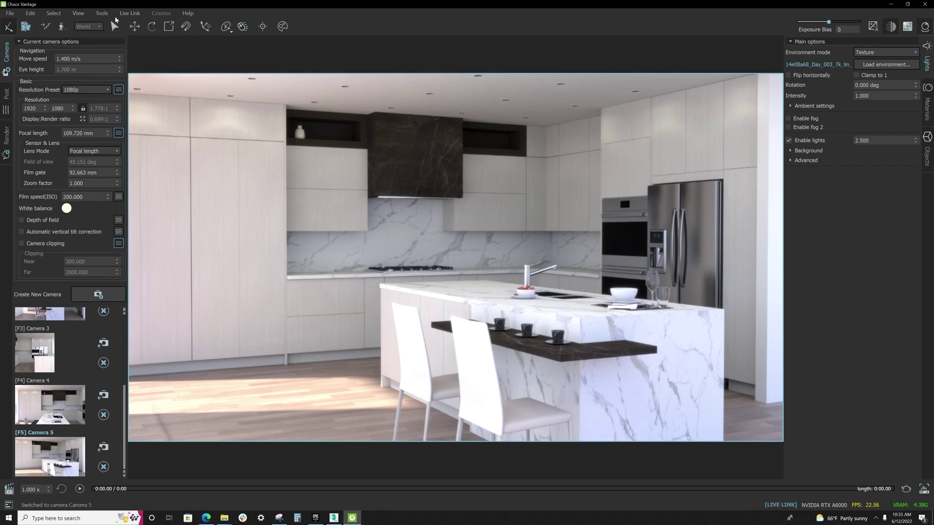
Step: Render a 3840 by 2160 still image of the angled view from the current camera
left_click(102, 13)
left_click(115, 24)
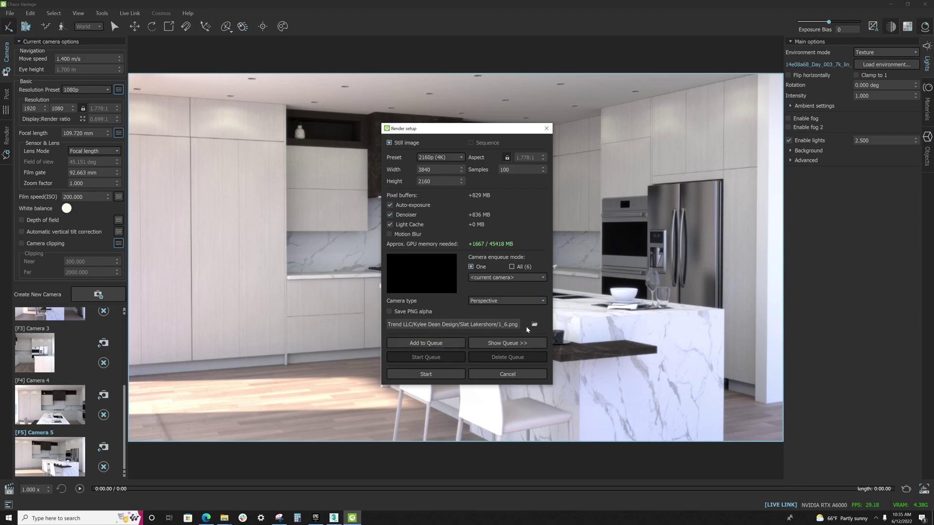
left_click(442, 373)
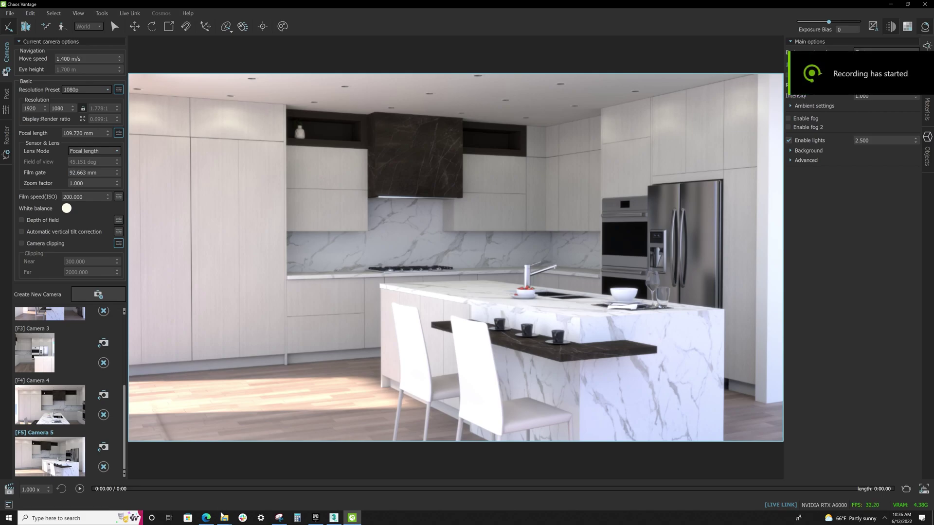
Step: Close Chaos Vantage and discard the scene changes
left_click(225, 518)
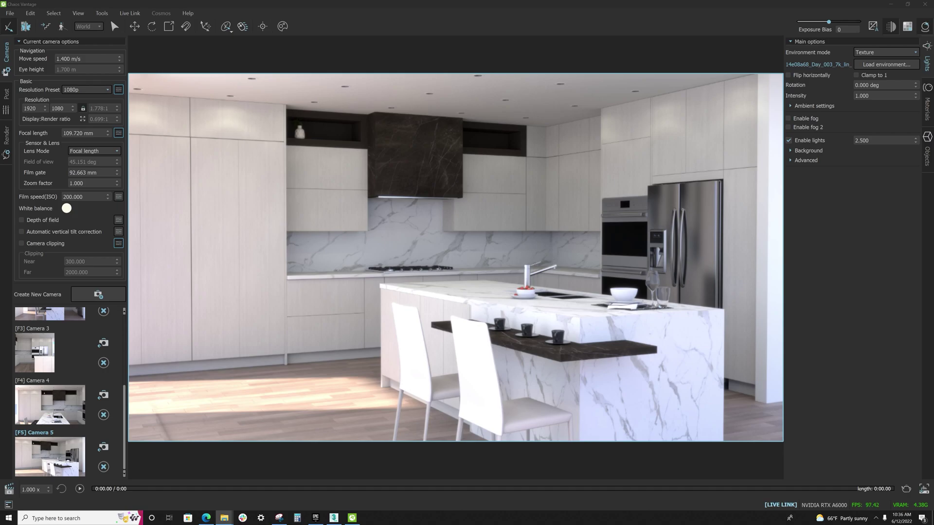
left_click(921, 6)
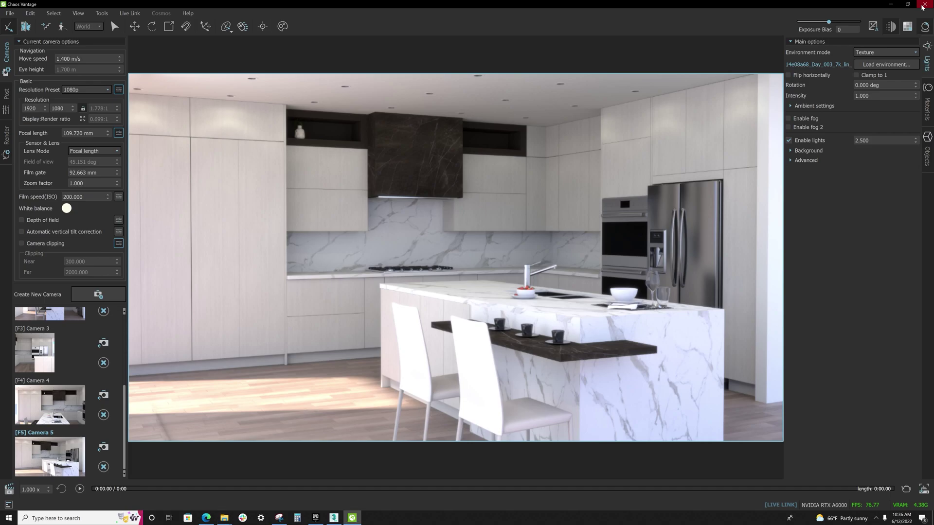
left_click(922, 6)
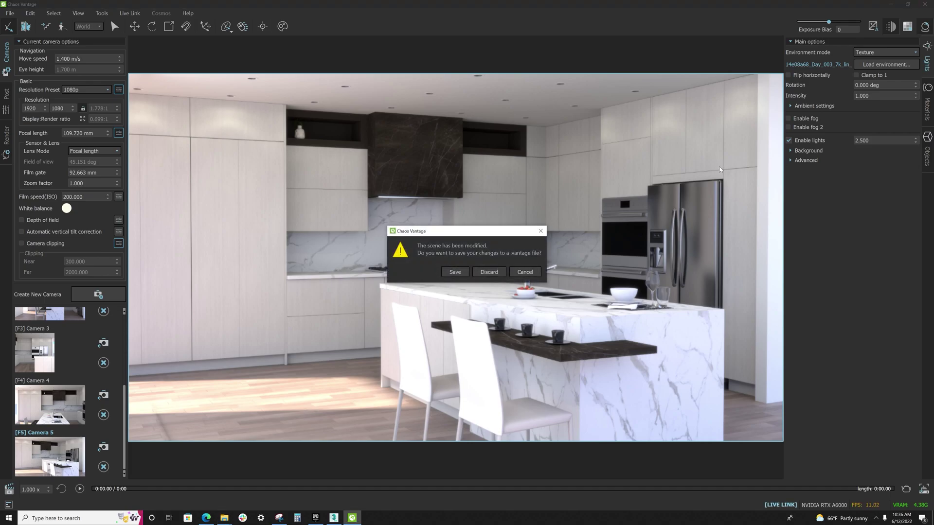
left_click(481, 273)
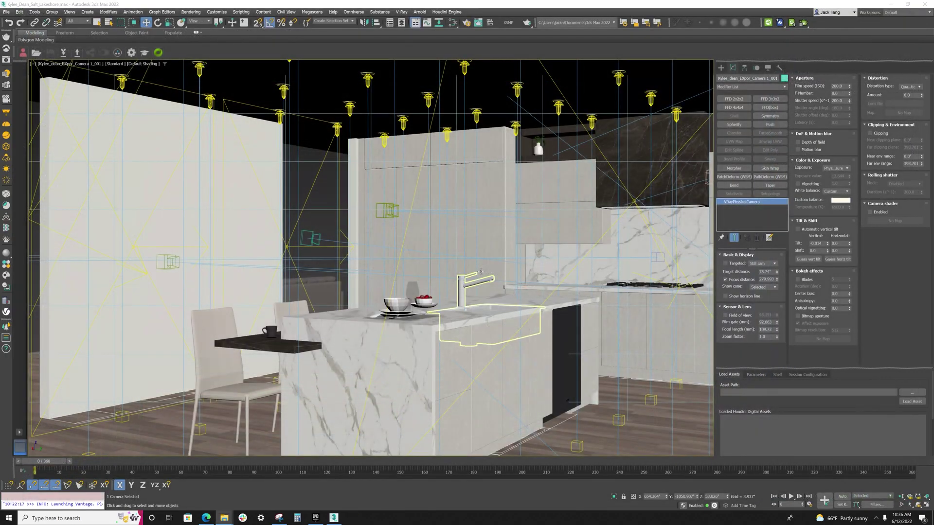
Step: Save the kitchen scene file in 3ds Max
left_click(6, 12)
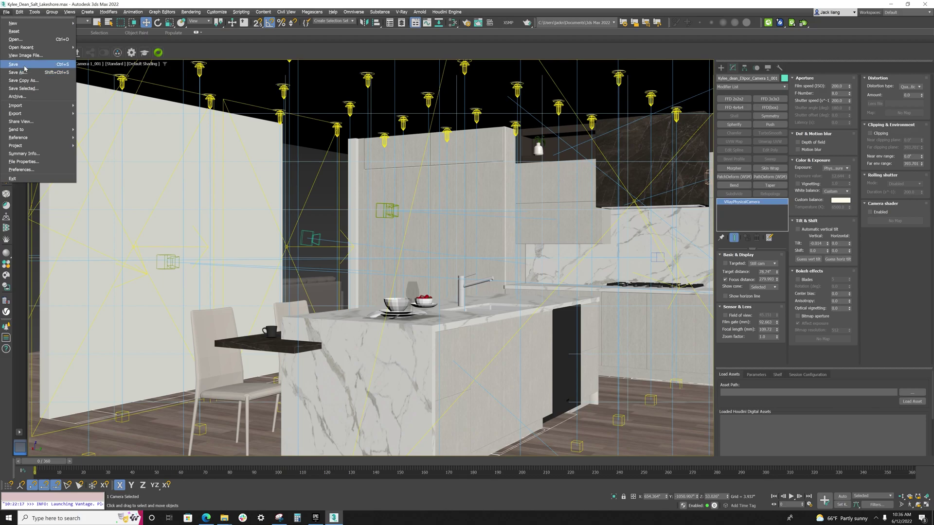
left_click(24, 65)
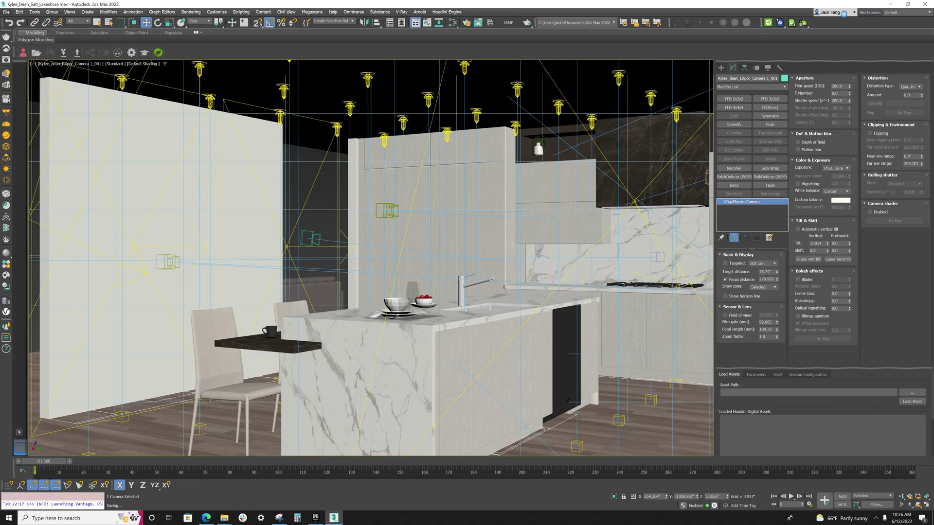
Step: Review the rendered images 1.png and 1_2.png in Photos
left_click(298, 519)
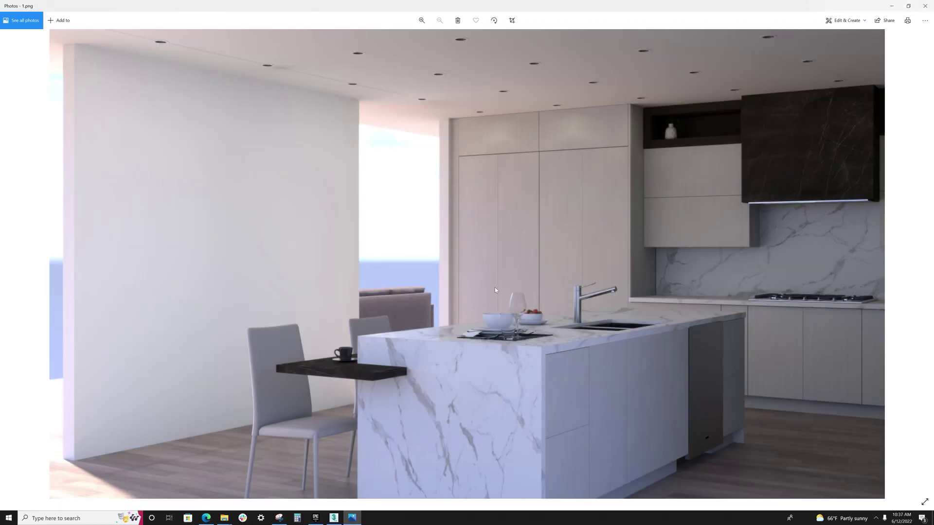
key("Right")
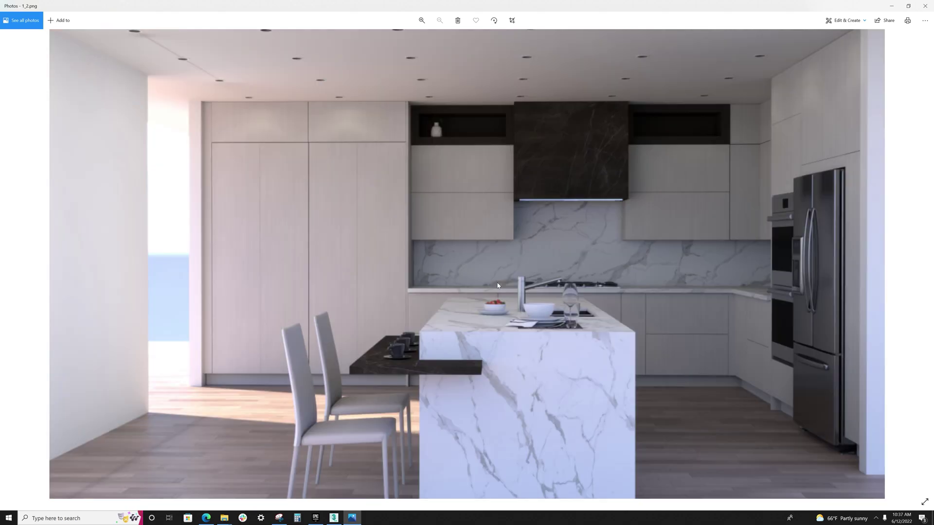
key("Left")
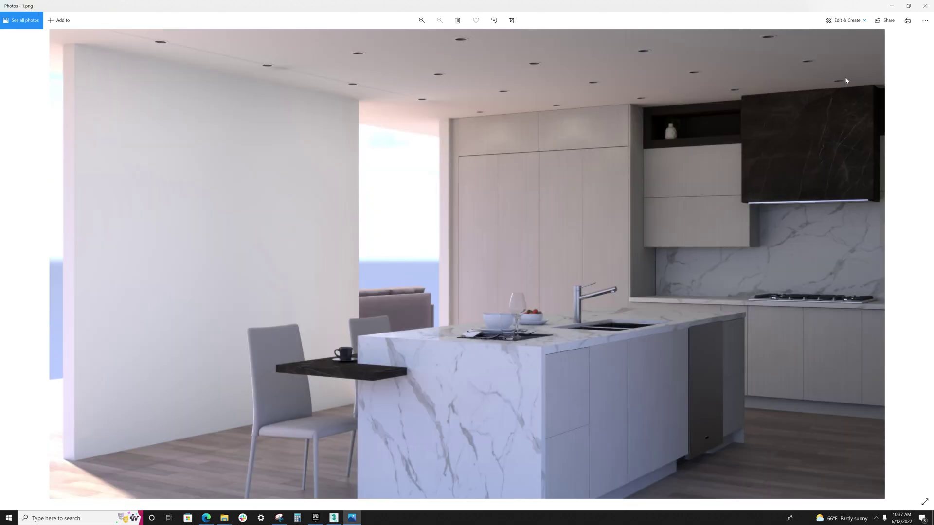
Step: Open 1.png for editing and apply the automatic photo enhancement
left_click(846, 20)
left_click(864, 42)
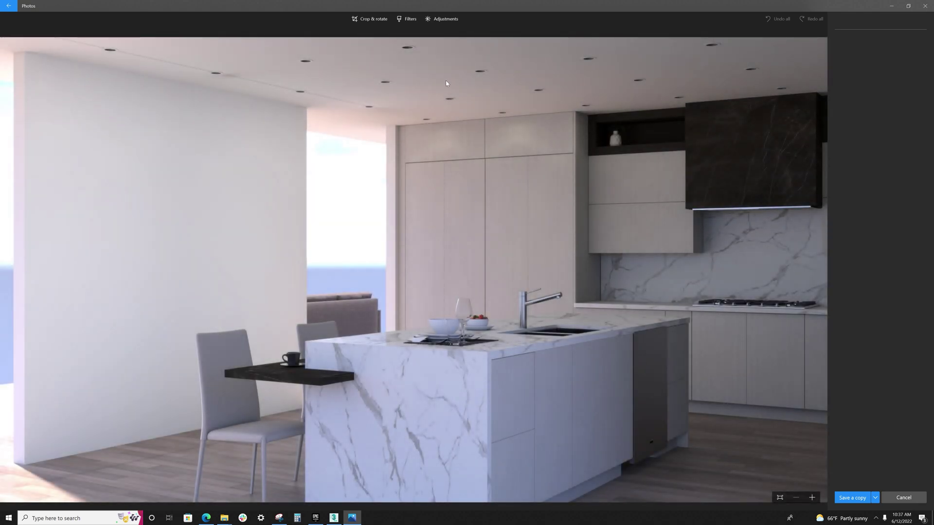
left_click(406, 19)
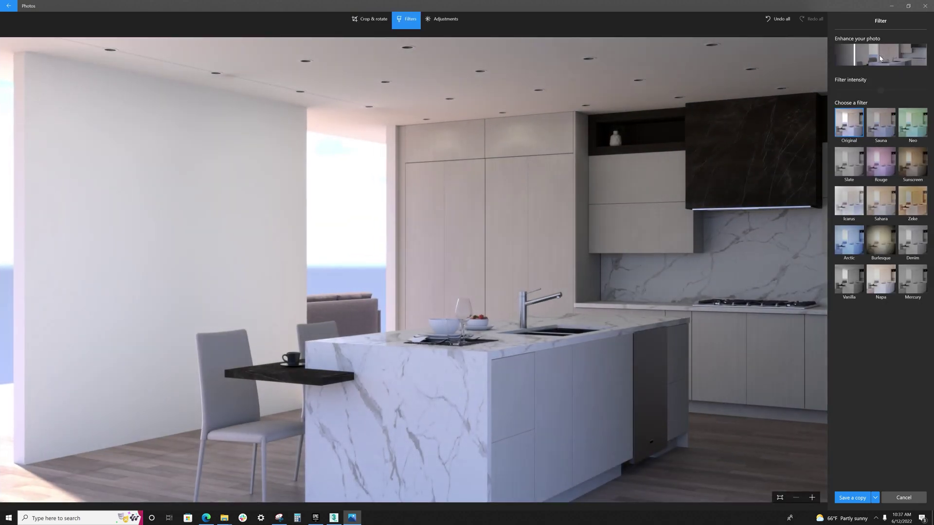
left_click(881, 58)
Step: Brighten the render with the Light adjustment and raise Clarity about halfway from its centre toward the maximum
left_click(440, 23)
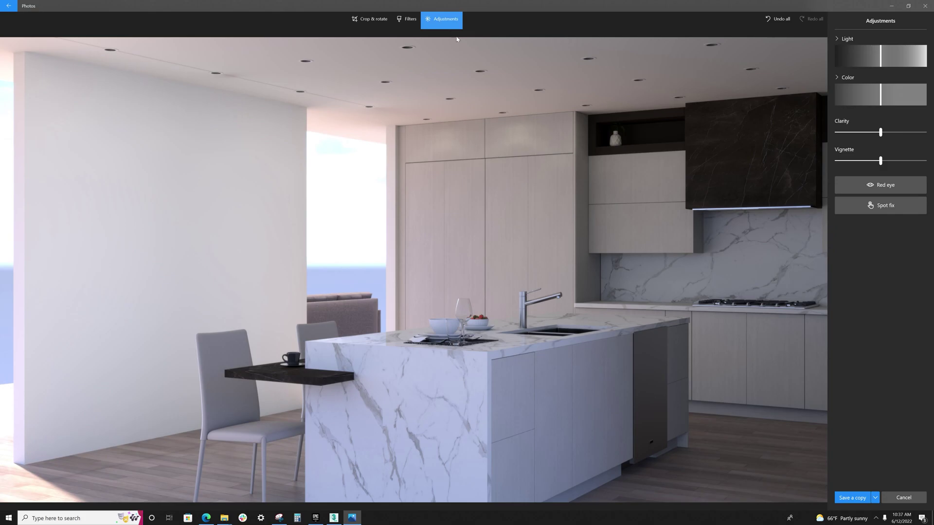
mouse_move(881, 66)
left_mouse_down()
mouse_move(911, 71)
mouse_move(902, 68)
left_mouse_up()
left_click_drag(881, 132, 903, 133)
left_click_drag(905, 67, 909, 75)
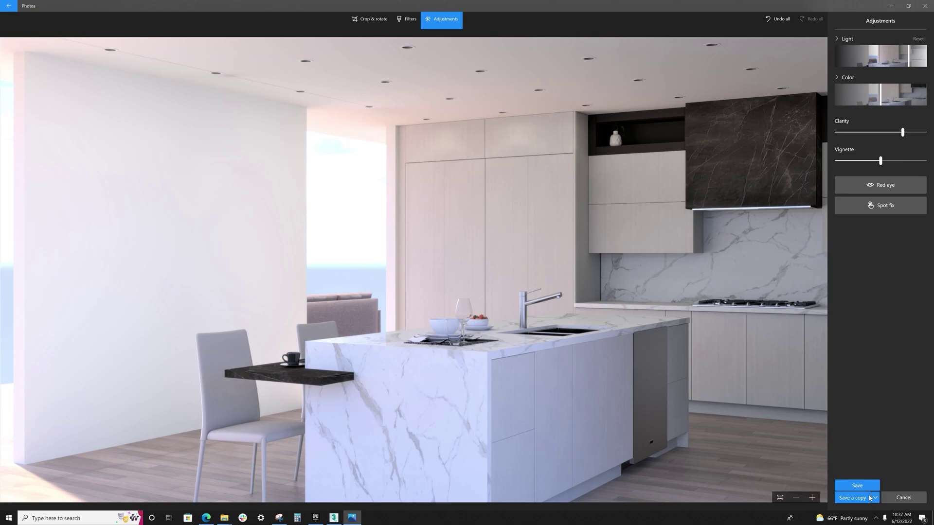
Step: Save the adjustments over the original 1.png and bring up the render 1_2.png
left_click(852, 498)
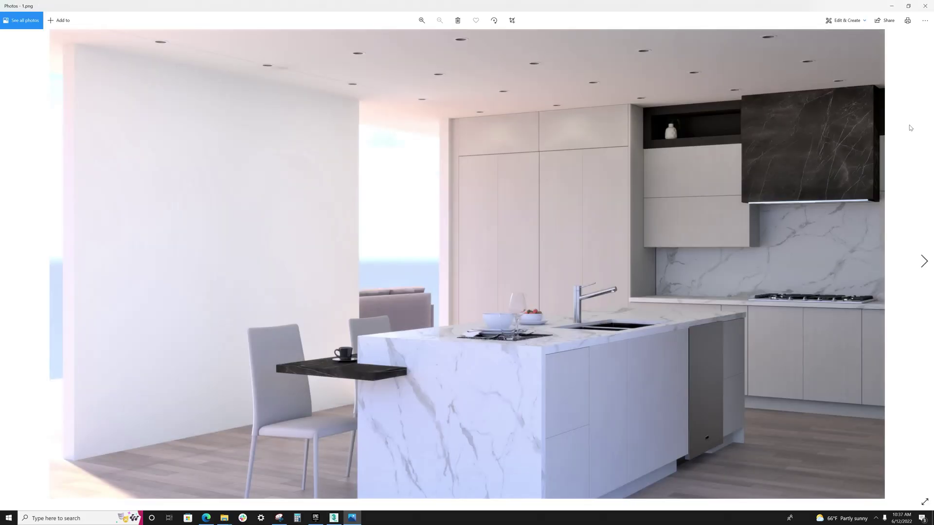
left_click(925, 6)
key("Right")
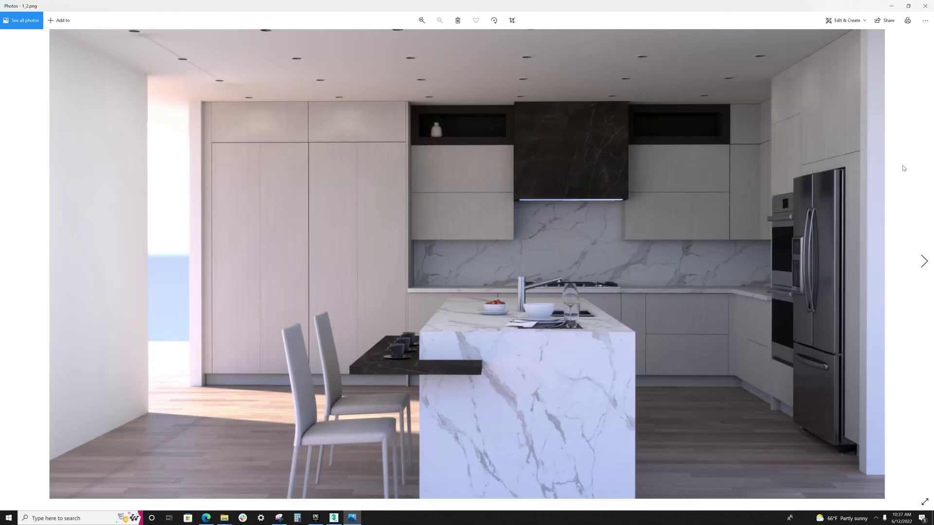
Step: Edit 1_2.png by setting the Light adjustment to 70 and Clarity slightly above its centre, and save the changes to the same file
left_click(844, 21)
left_click(852, 36)
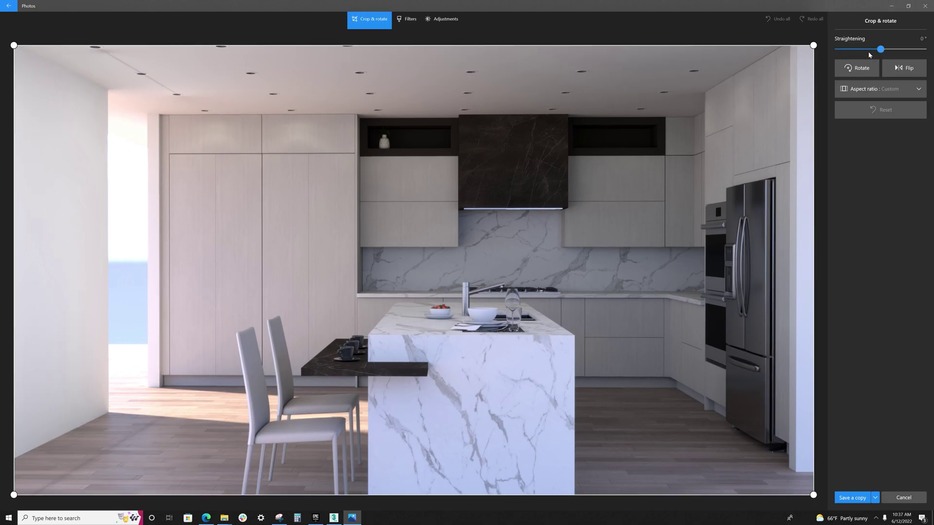
left_click(442, 20)
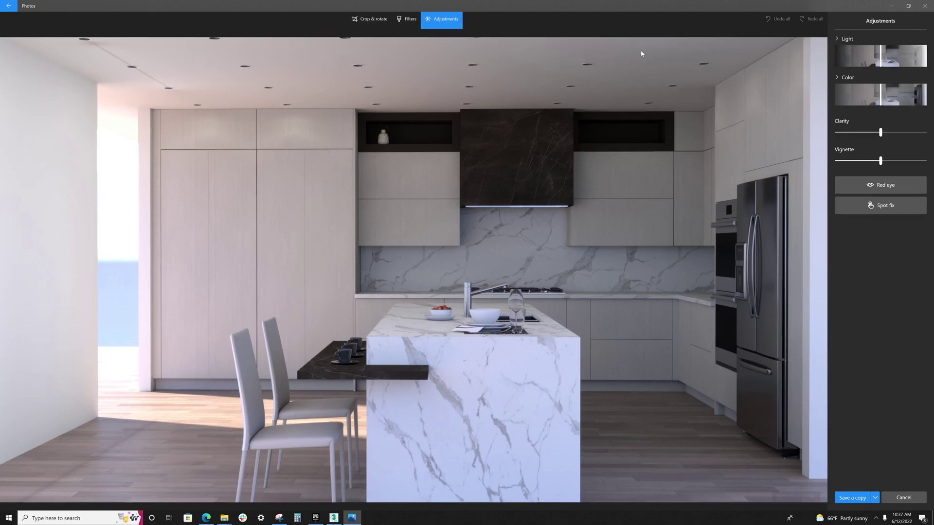
left_click_drag(881, 56, 913, 76)
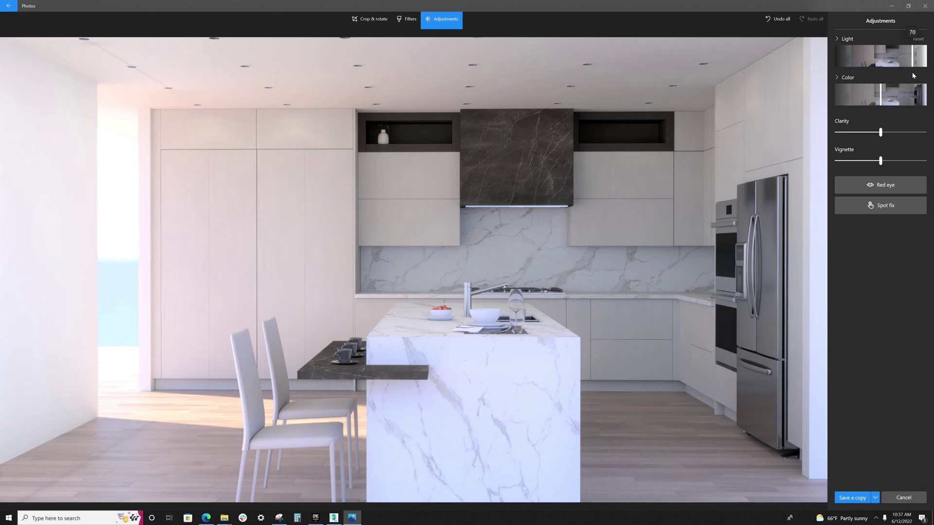
left_click_drag(880, 134, 889, 133)
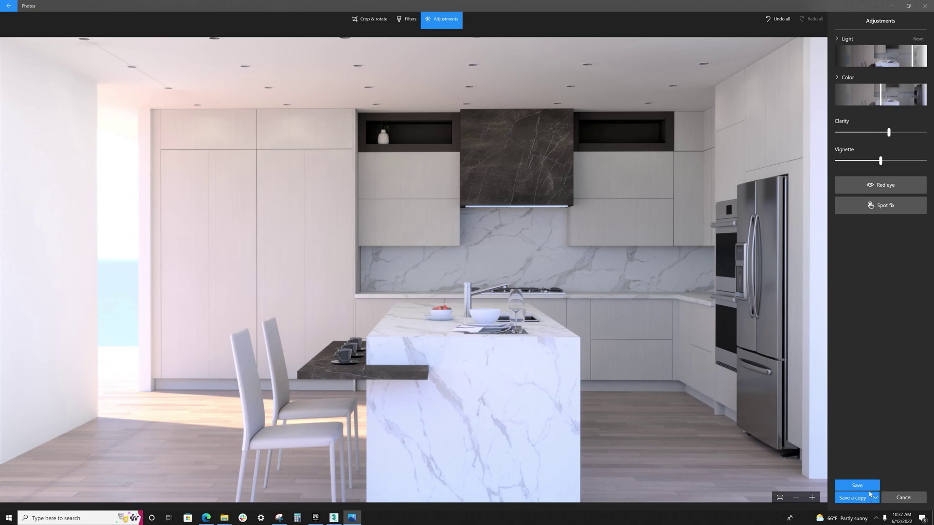
left_click(861, 497)
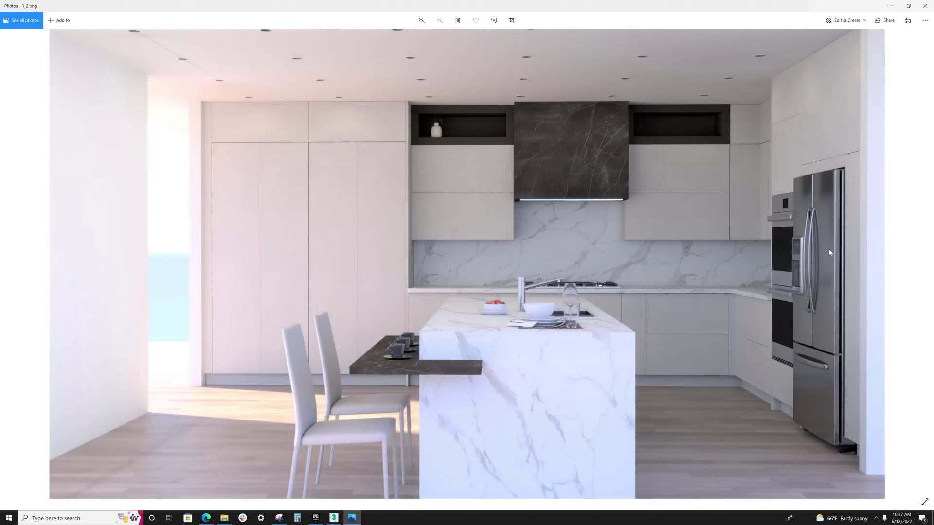
Step: Review the rendered images 1_3.png and 1_4.png, and close the image viewer
key("Right")
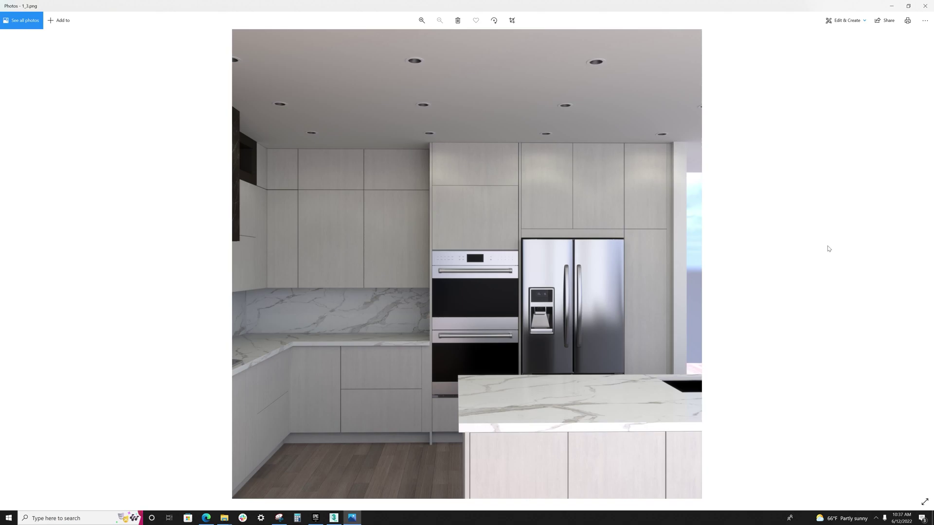
key("Right")
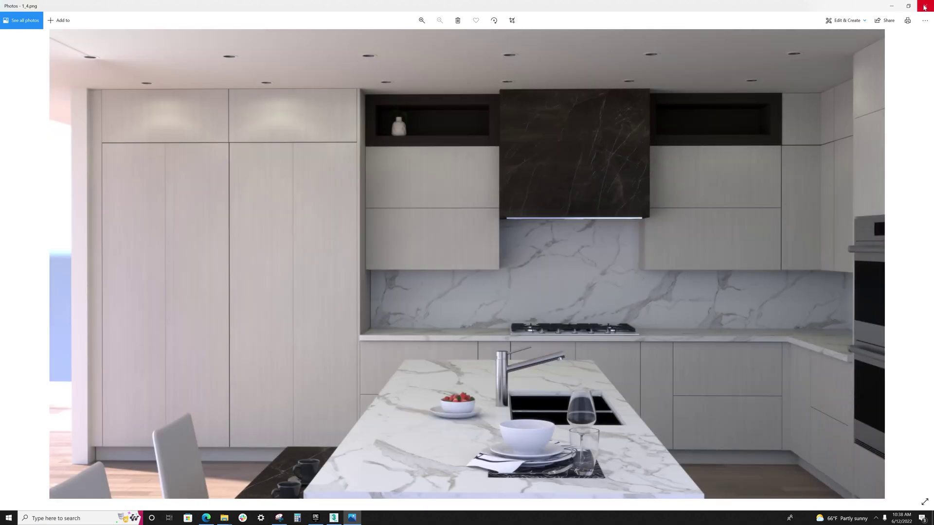
left_click(925, 6)
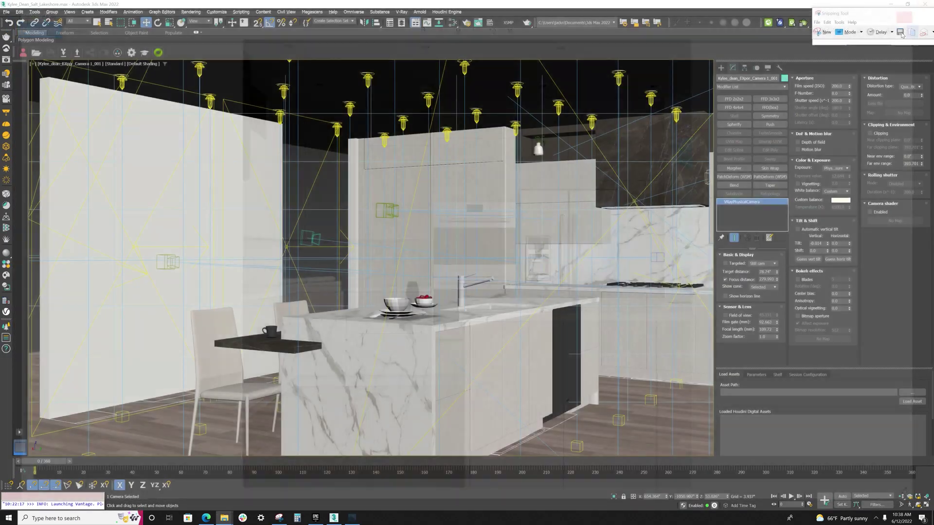